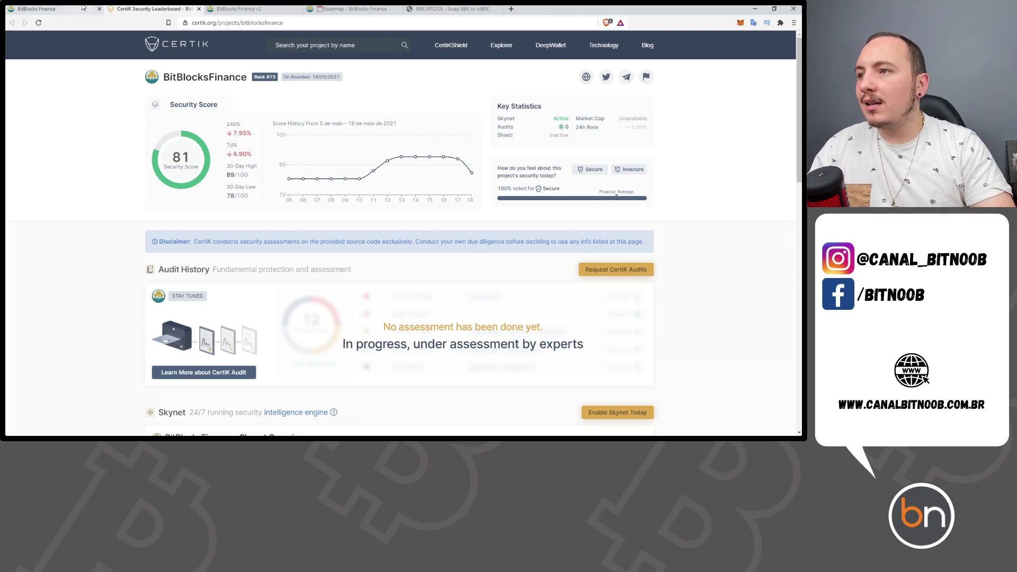
- Scroll CertiK down to the Skynet overview, then switch to the BitBlocks Finance v2 audit PDF
scroll(161, 98, "down", 3)
scroll(251, 157, "up", 3)
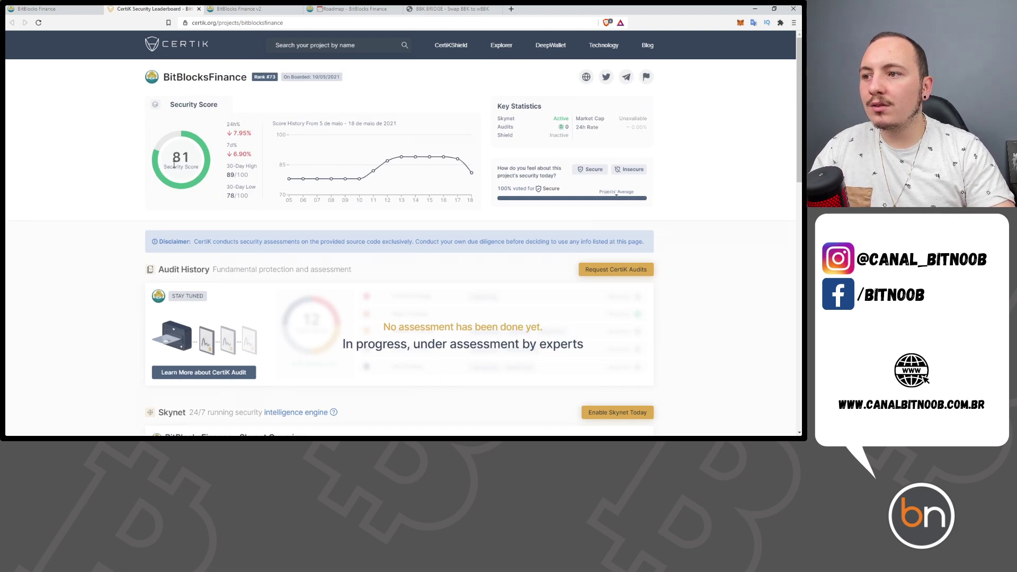
scroll(340, 197, "down", 4)
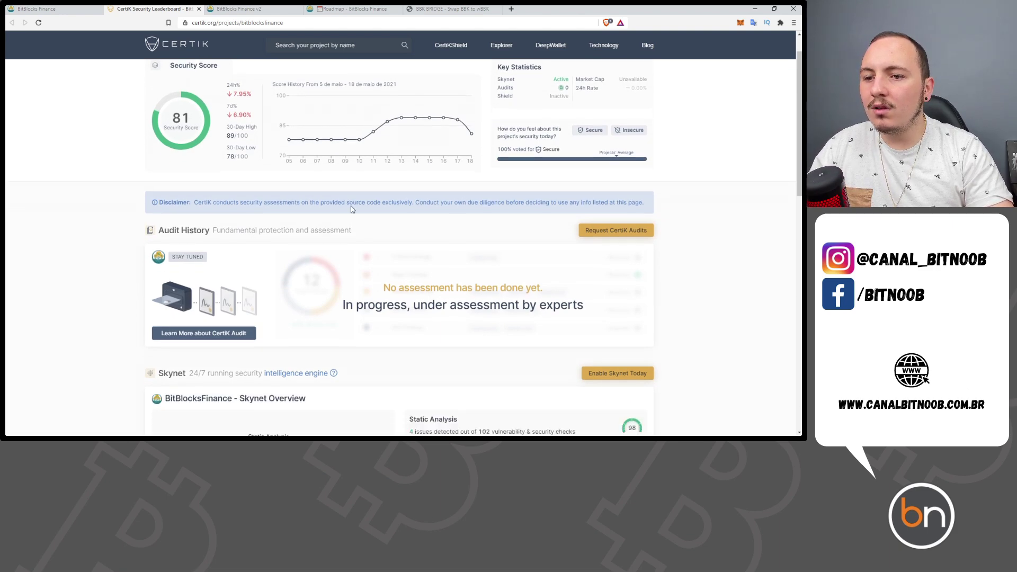
scroll(446, 244, "down", 1)
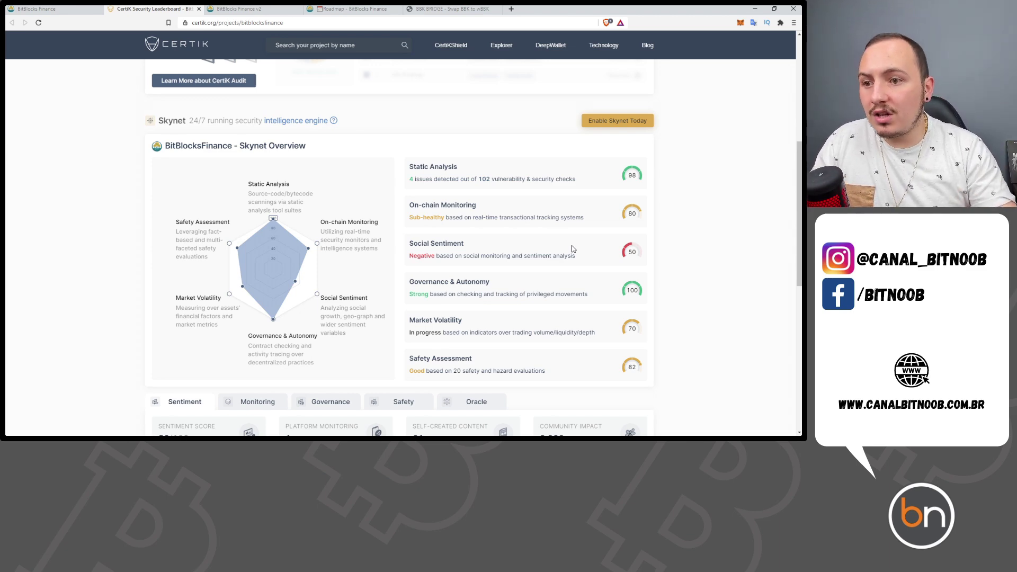
left_click(239, 9)
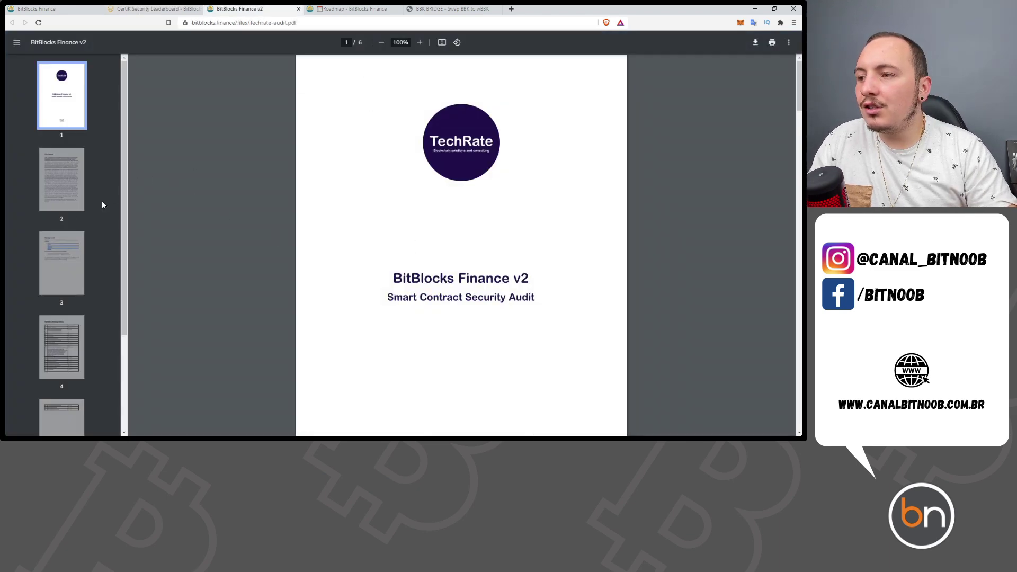
- Jump to page 4's Issues Checking Status table and read through to page 5's final checks
scroll(102, 204, "down", 1)
left_click(63, 297)
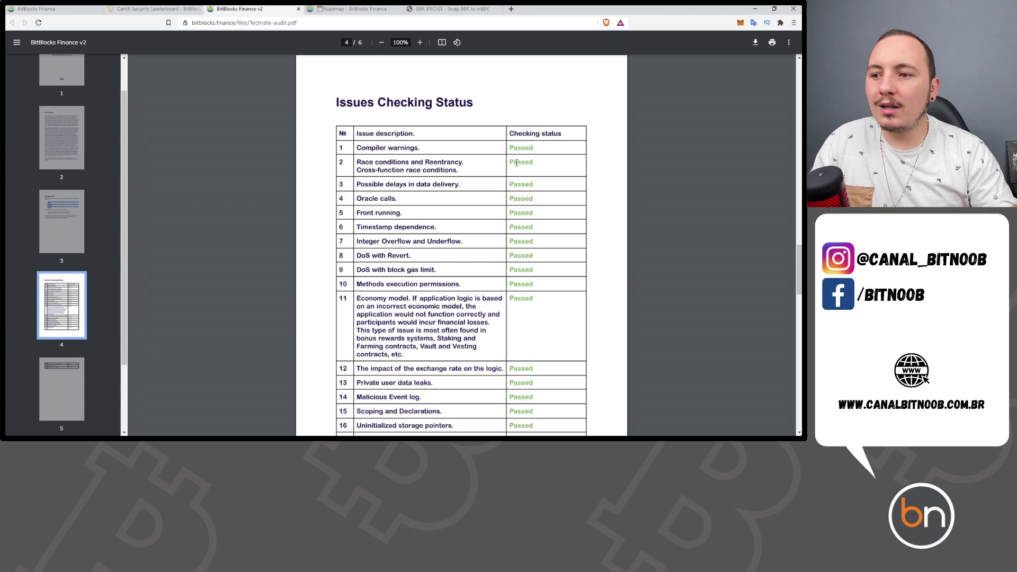
scroll(517, 163, "down", 6)
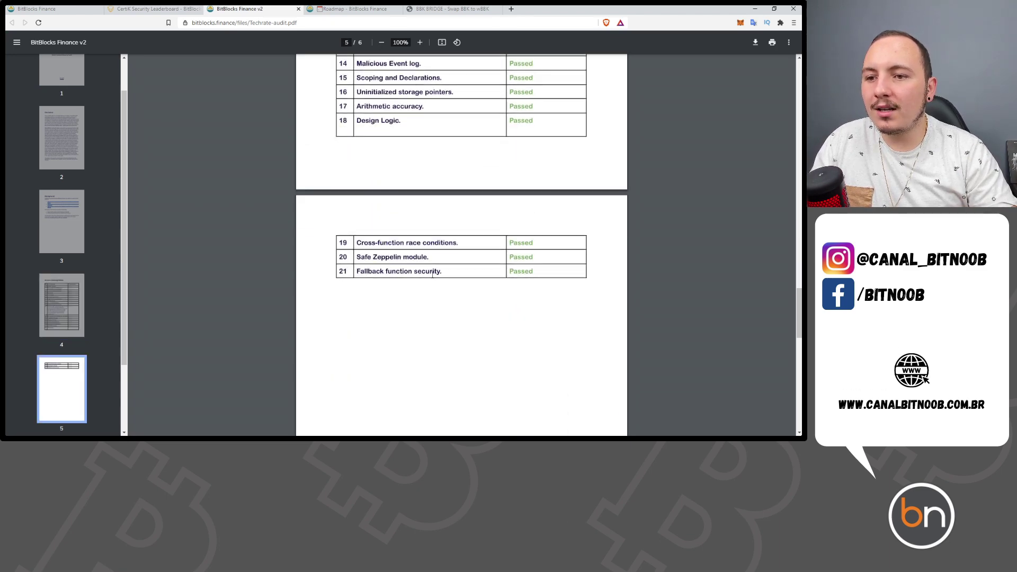
scroll(433, 274, "up", 6)
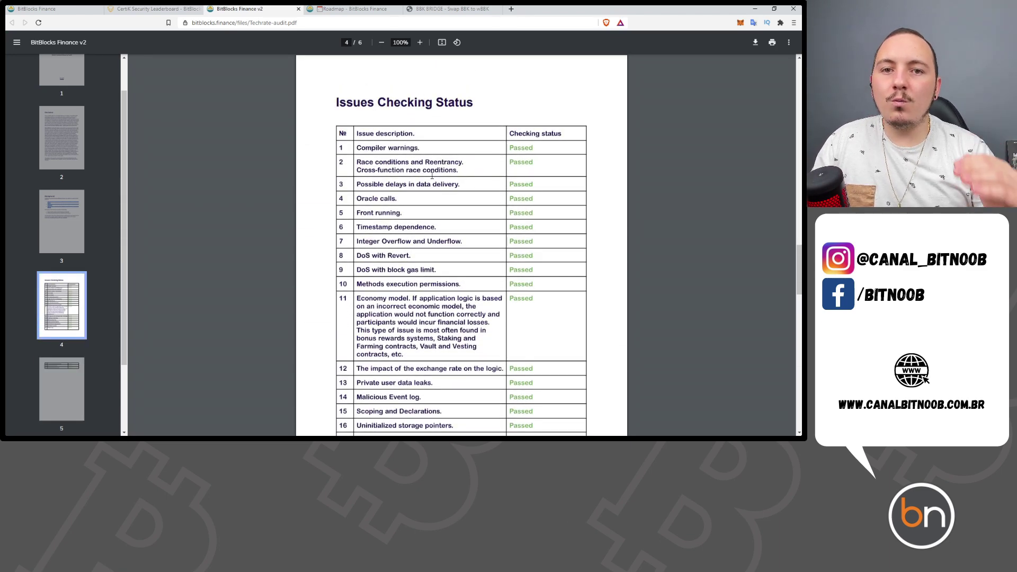
scroll(485, 167, "down", 6)
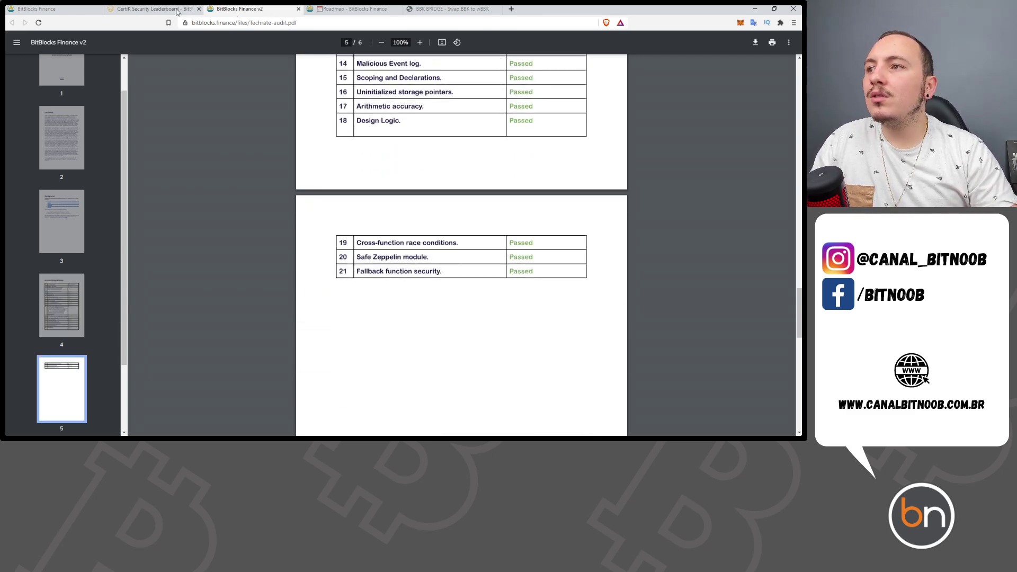
left_click(195, 9)
key("ctrl+Tab")
- Close the CertiK and audit PDF tabs, returning to the BitBlocks Finance homepage
left_click(199, 9)
left_click(199, 9)
left_click(61, 8)
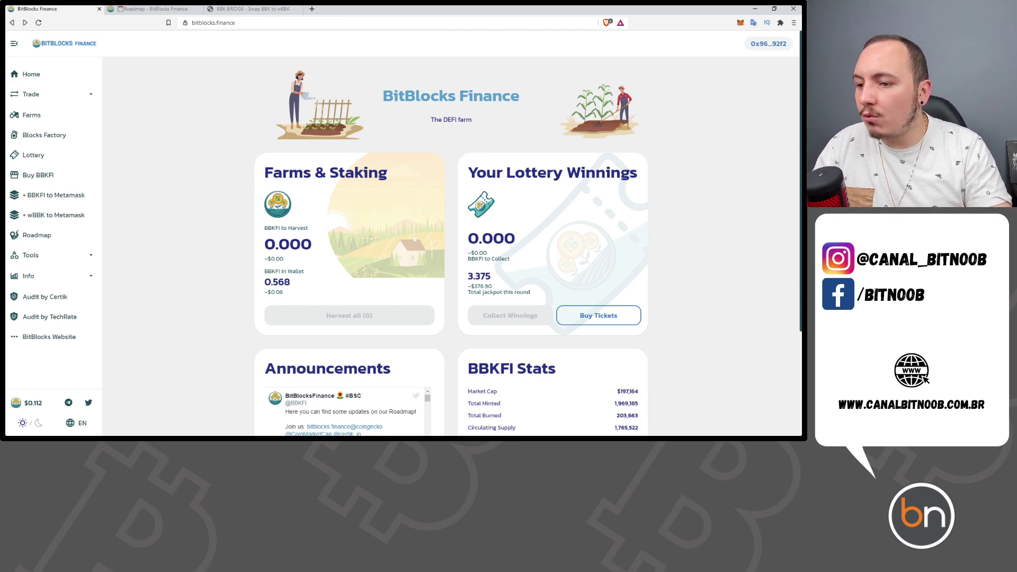
- Bring the Roteiro Notepad script forward and select its Requisitos list
key("alt+Tab")
scroll(449, 198, "down", 1)
left_click_drag(291, 139, 215, 100)
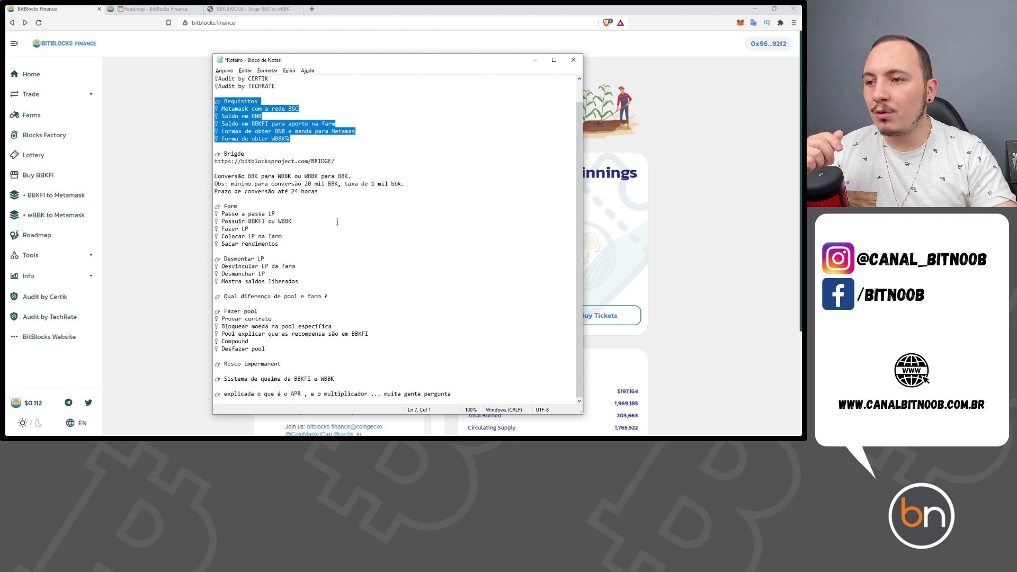
left_click(363, 154)
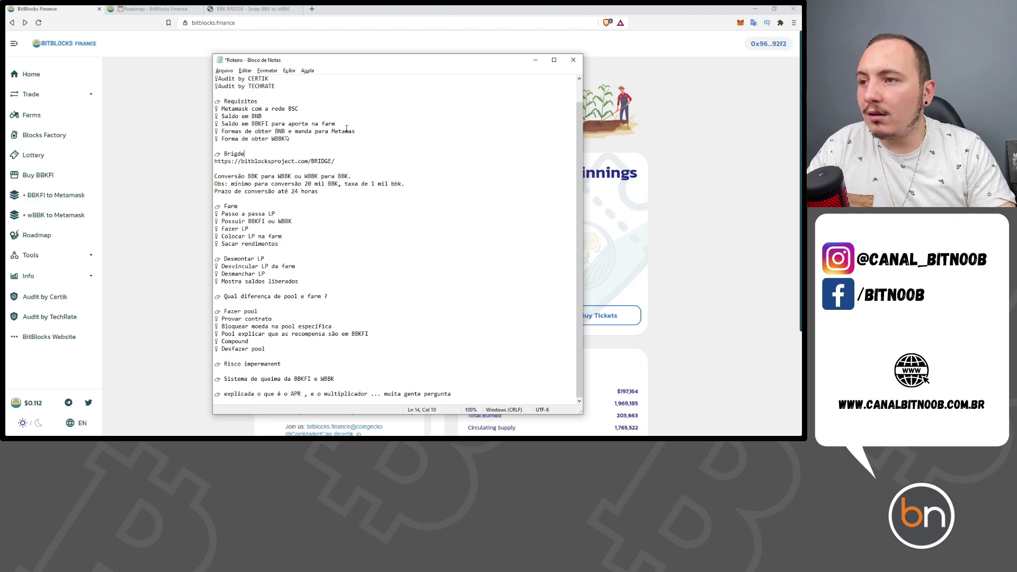
left_click_drag(312, 110, 219, 109)
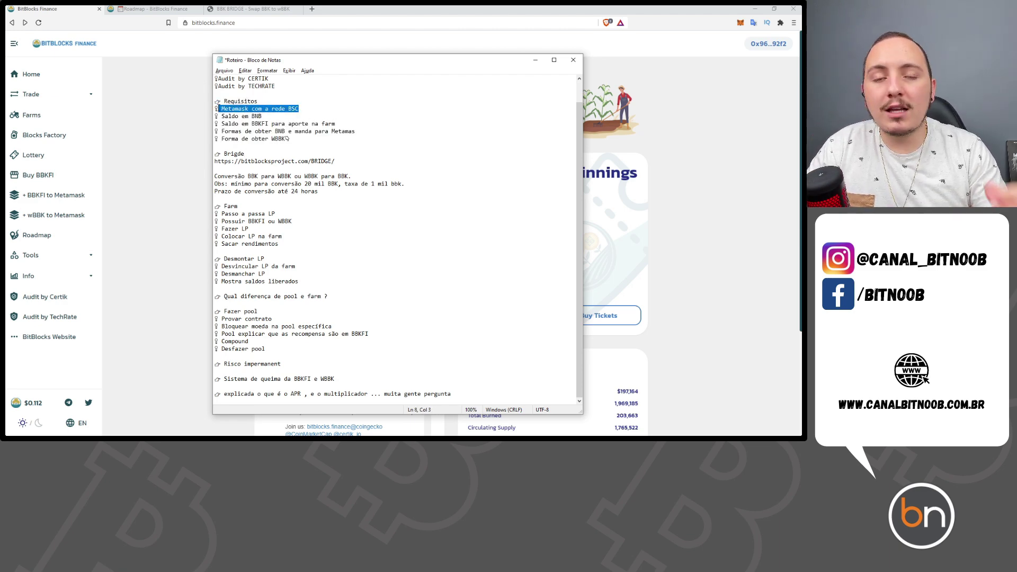
left_click_drag(309, 109, 209, 106)
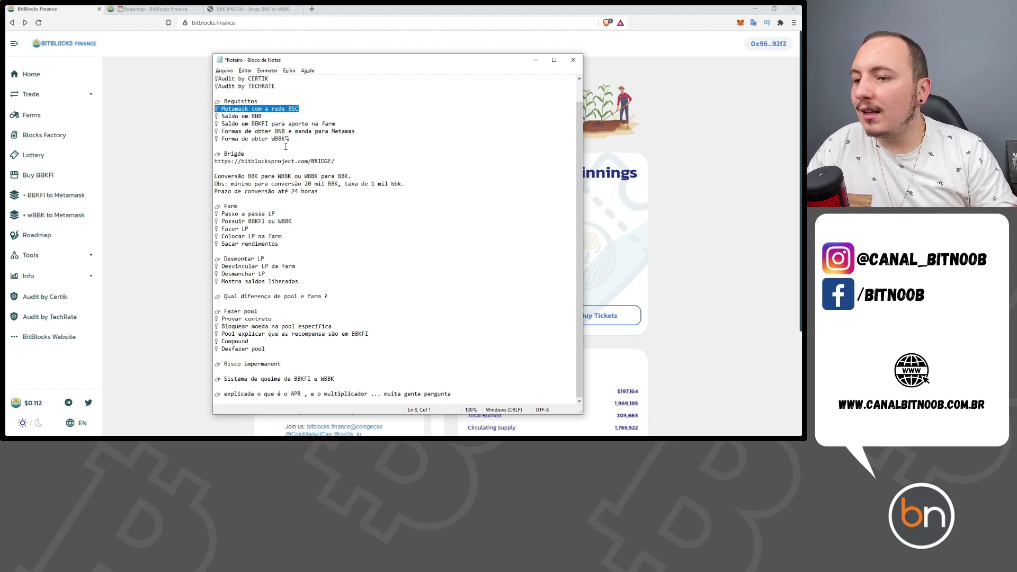
left_click_drag(318, 363, 226, 360)
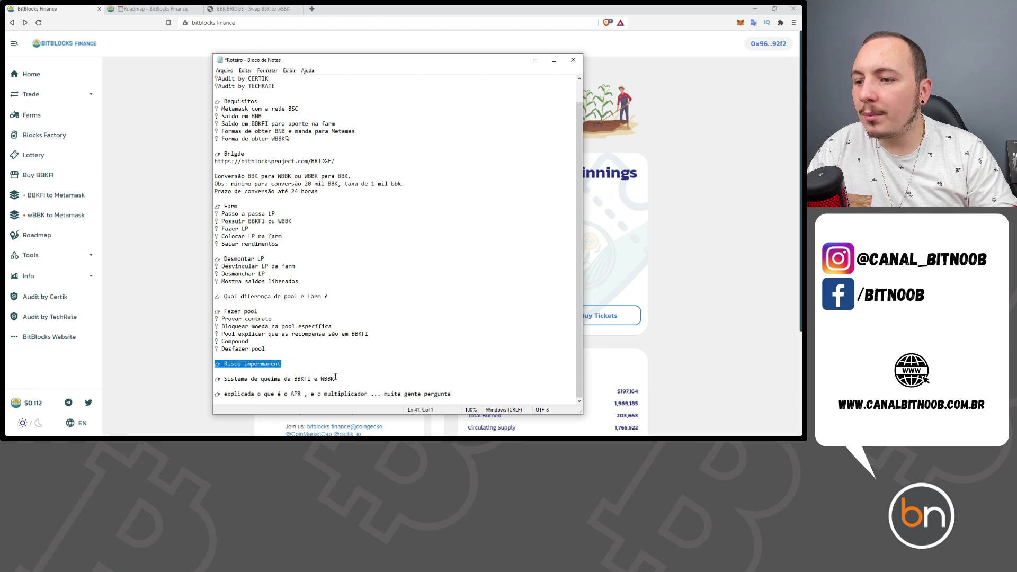
left_click_drag(341, 377, 282, 379)
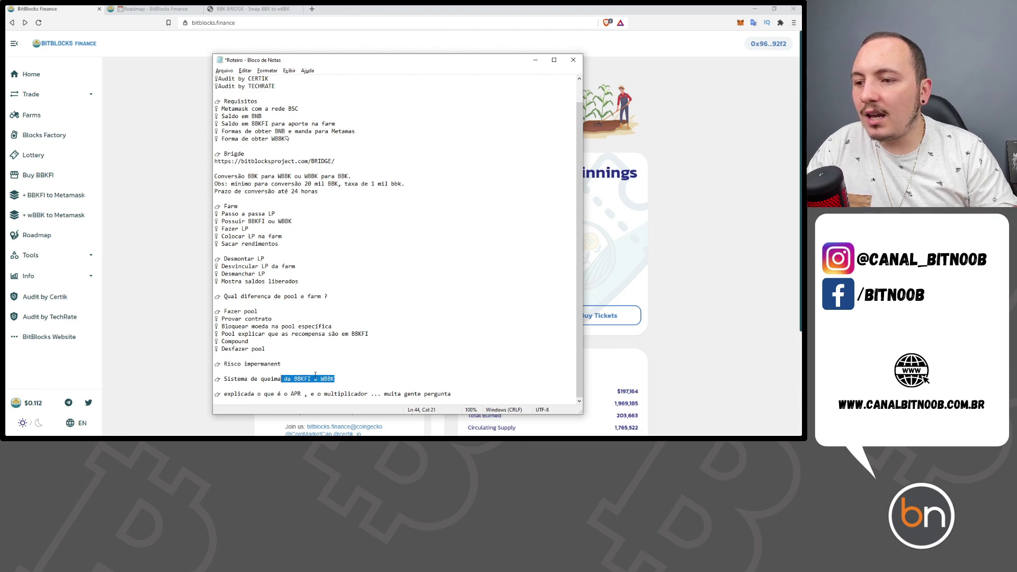
scroll(384, 293, "up", 1)
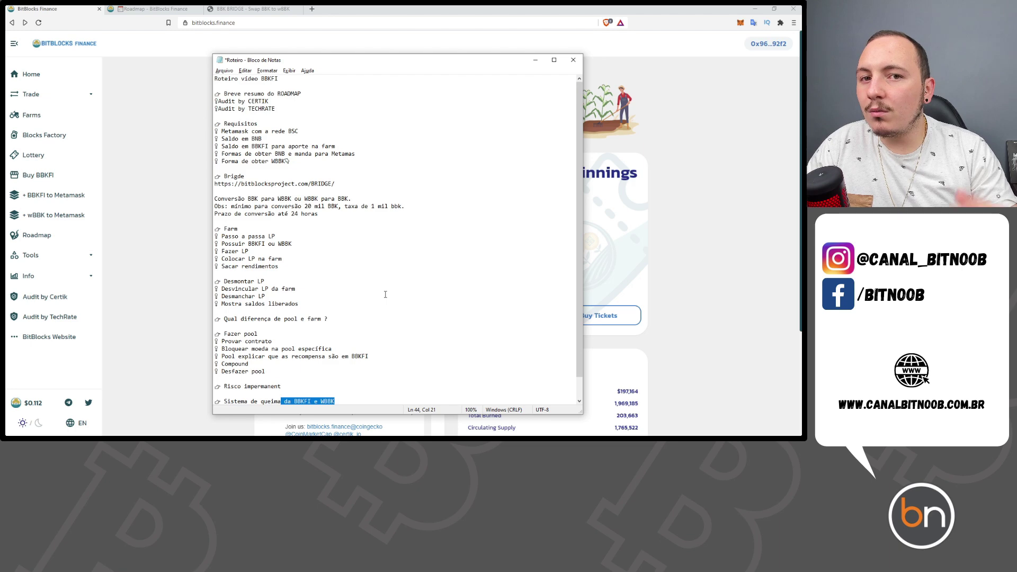
left_click(299, 131)
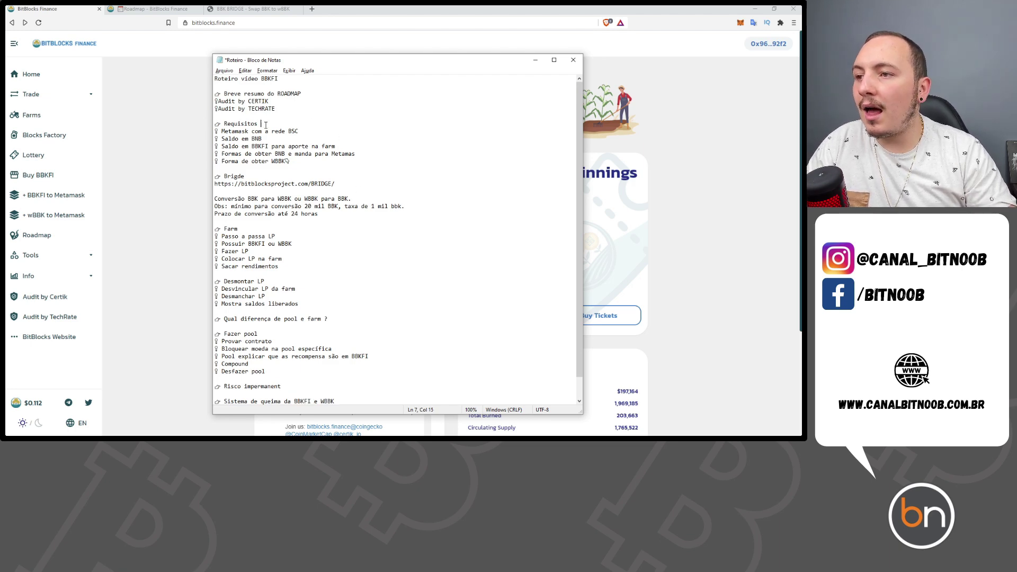
left_click_drag(299, 131, 212, 131)
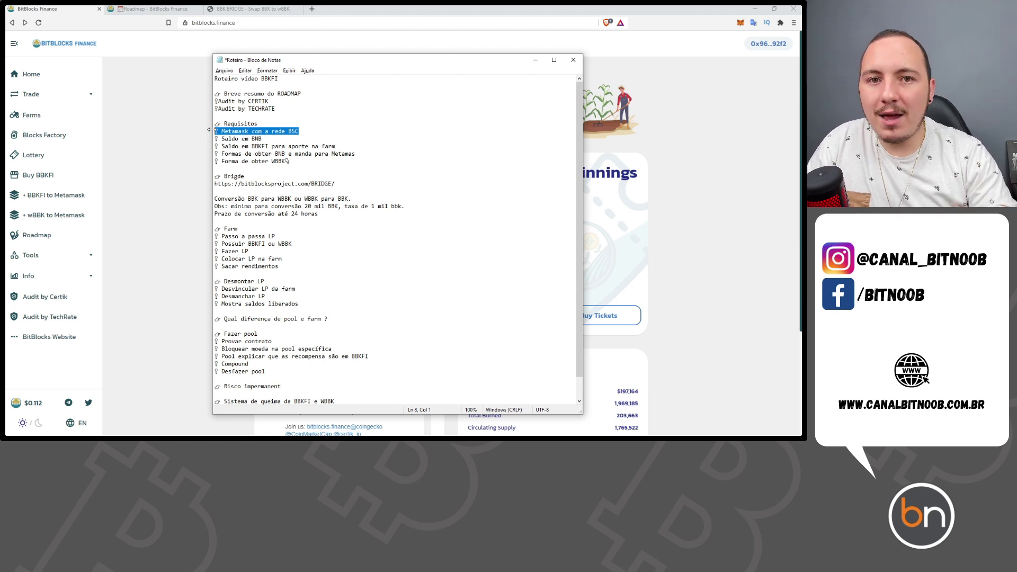
left_click_drag(262, 139, 222, 140)
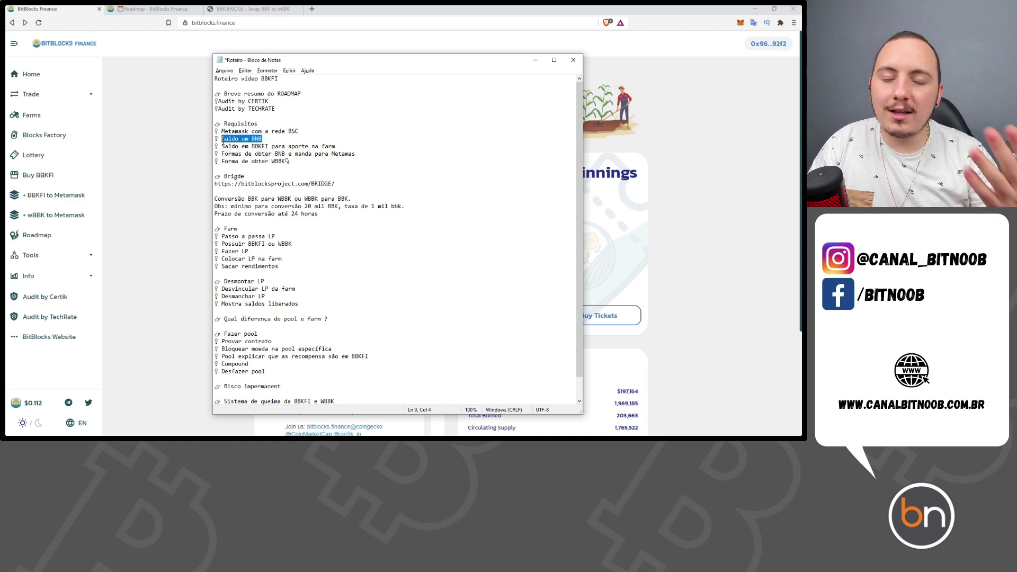
double_click(280, 147)
left_click(282, 146)
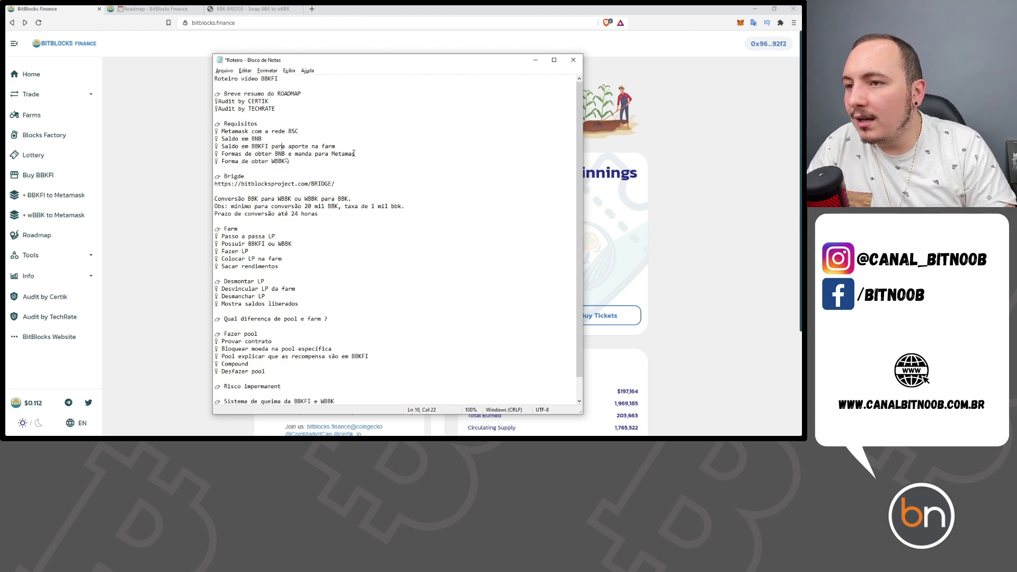
left_click_drag(354, 153, 223, 154)
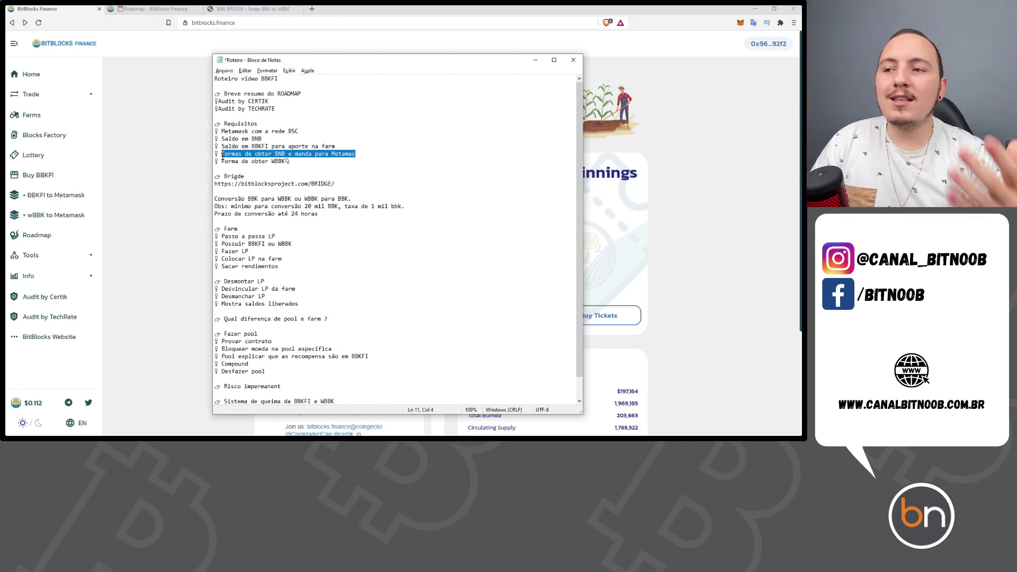
- Mark the 'Forma de obter WBBK' requirement and glance at the BBK Bridge page
left_click(291, 161)
left_click_drag(291, 162, 223, 163)
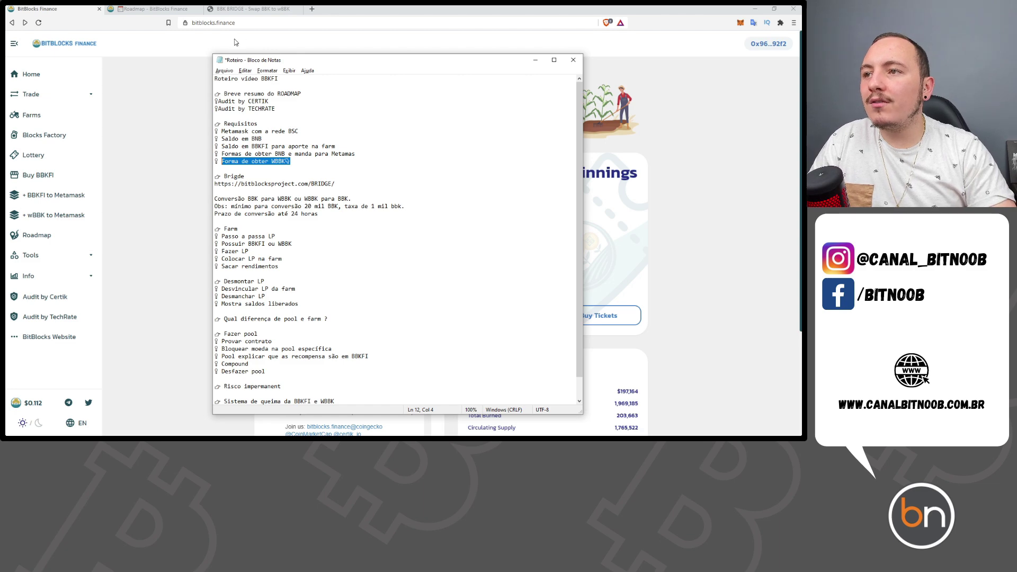
left_click(251, 9)
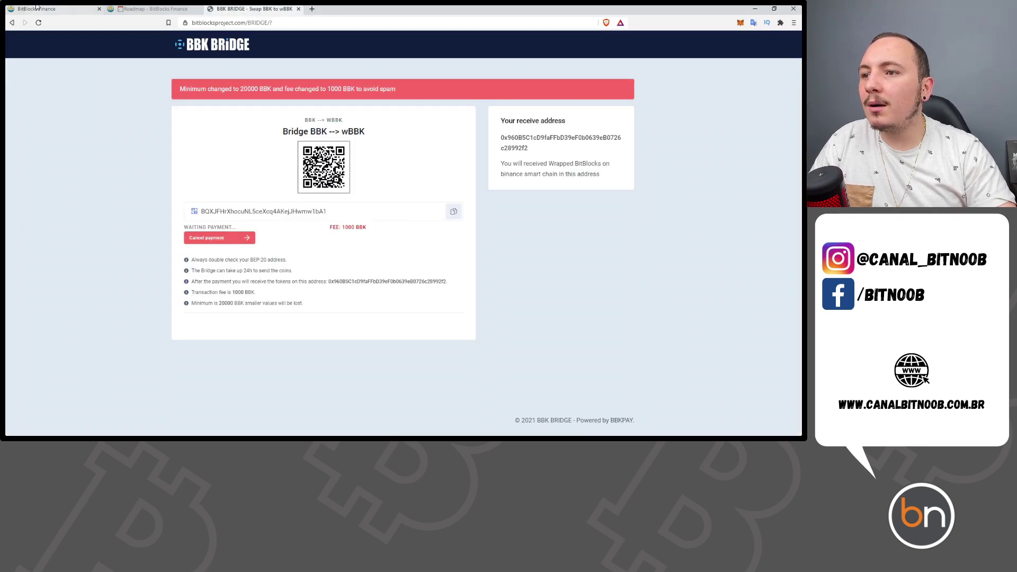
left_click(75, 9)
- Select the BBK and bridge heading lines in the script, then open the Roadmap page
key("alt+Tab")
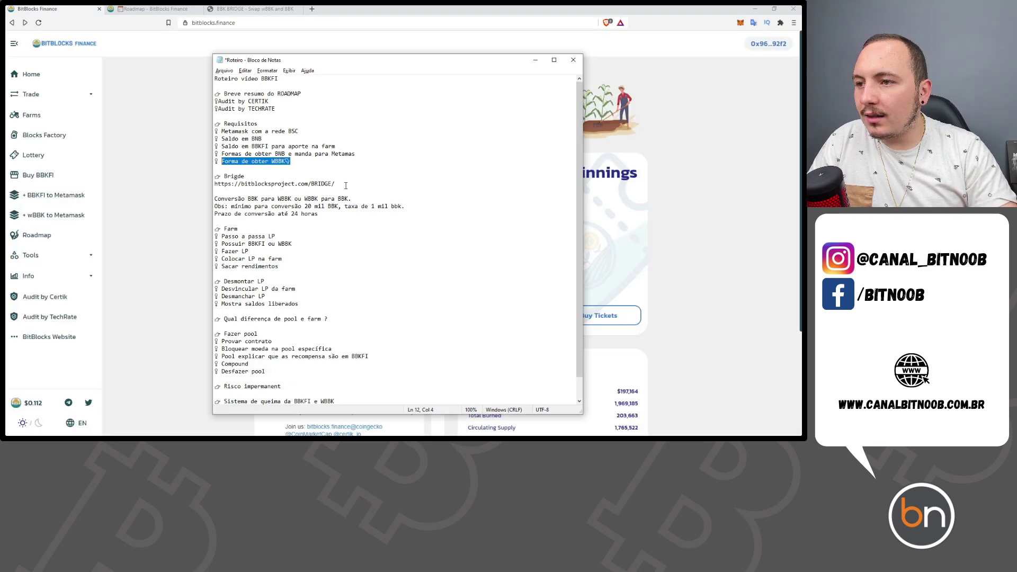
left_click_drag(290, 162, 274, 163)
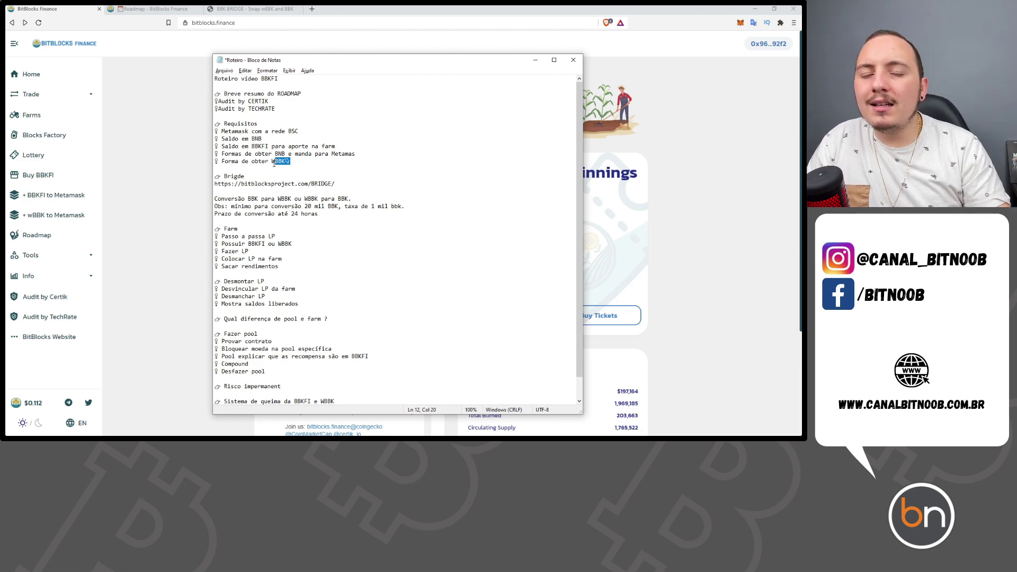
left_click_drag(225, 176, 302, 183)
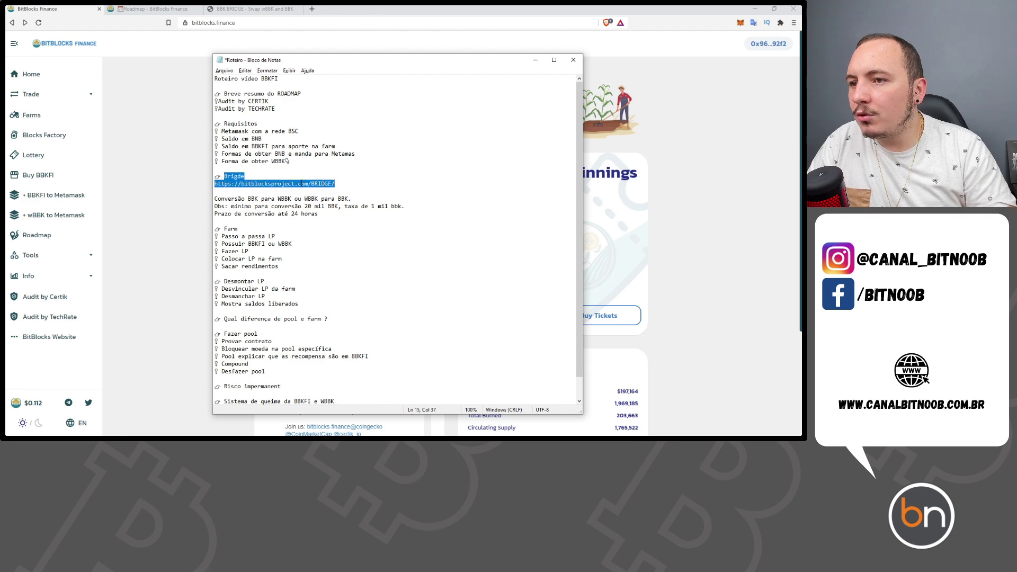
left_click(171, 199)
left_click(169, 8)
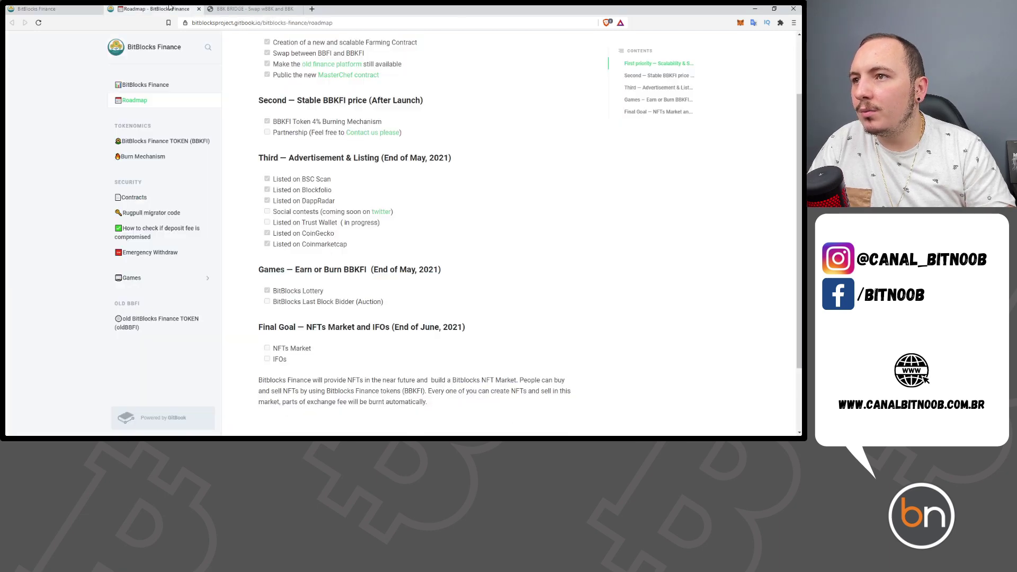
- Open BBK Bridge and keep BBK to wBBK as the bridge direction
left_click(238, 8)
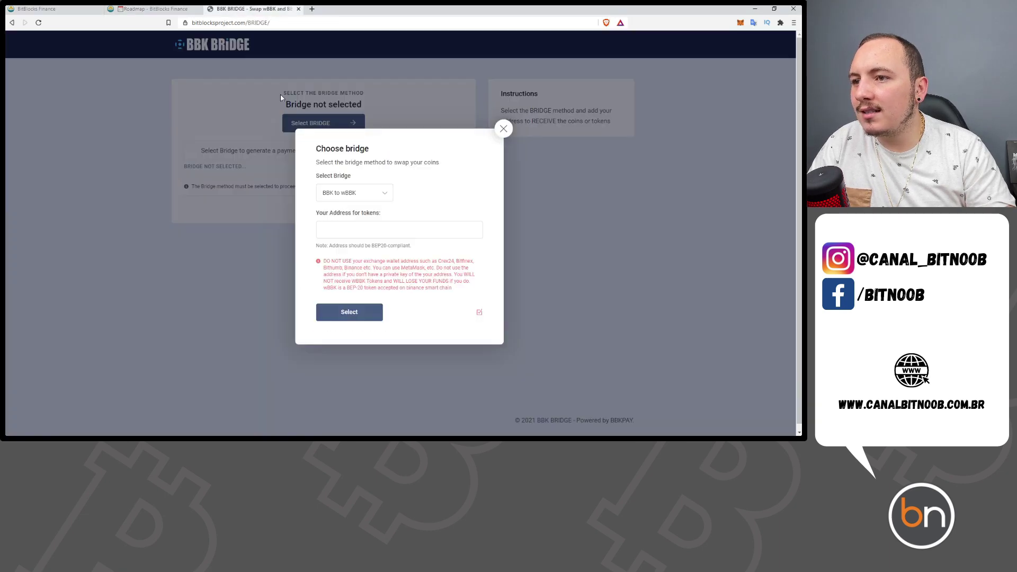
left_click(327, 202)
left_click(363, 204)
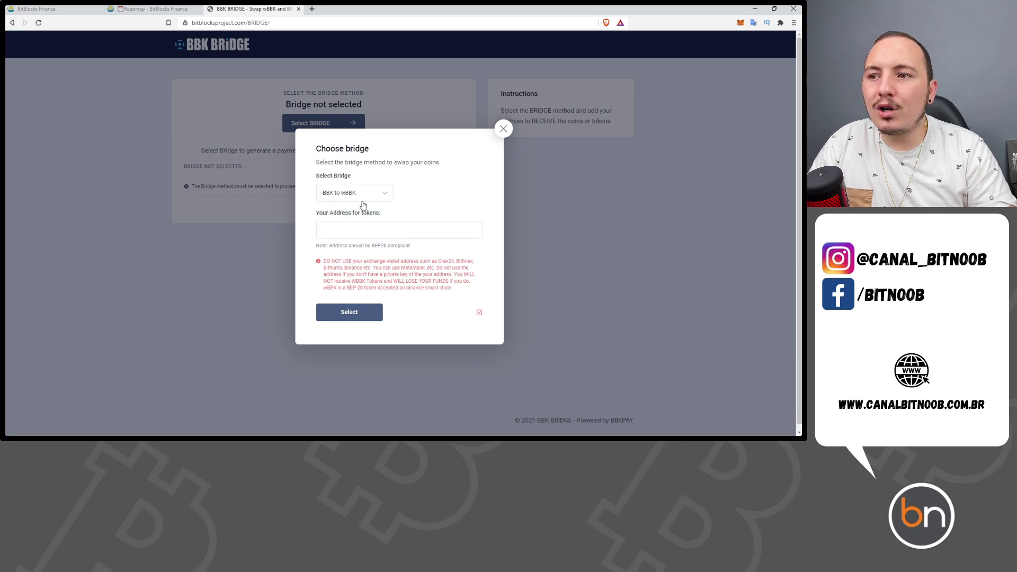
left_click(362, 205)
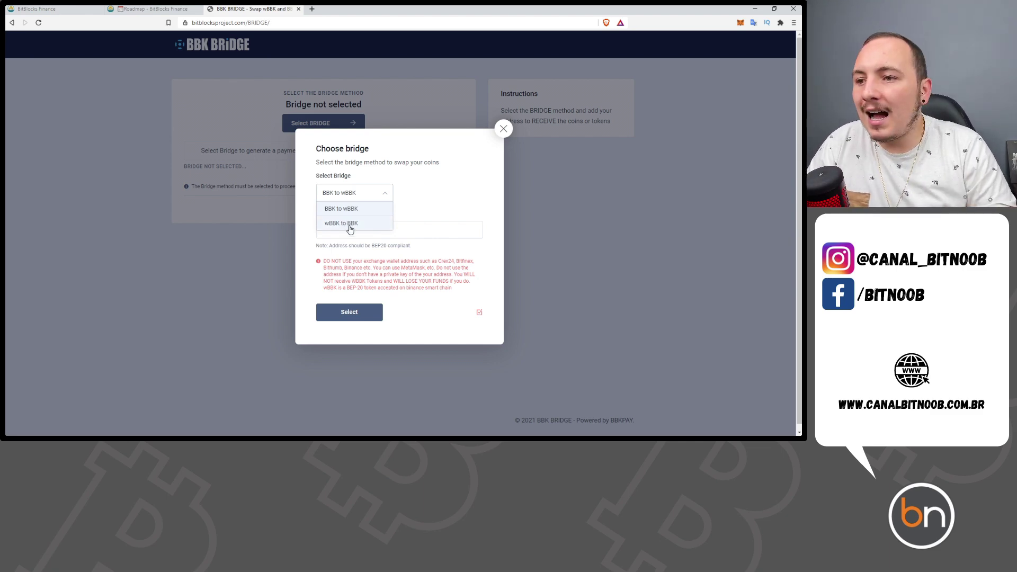
left_click(355, 209)
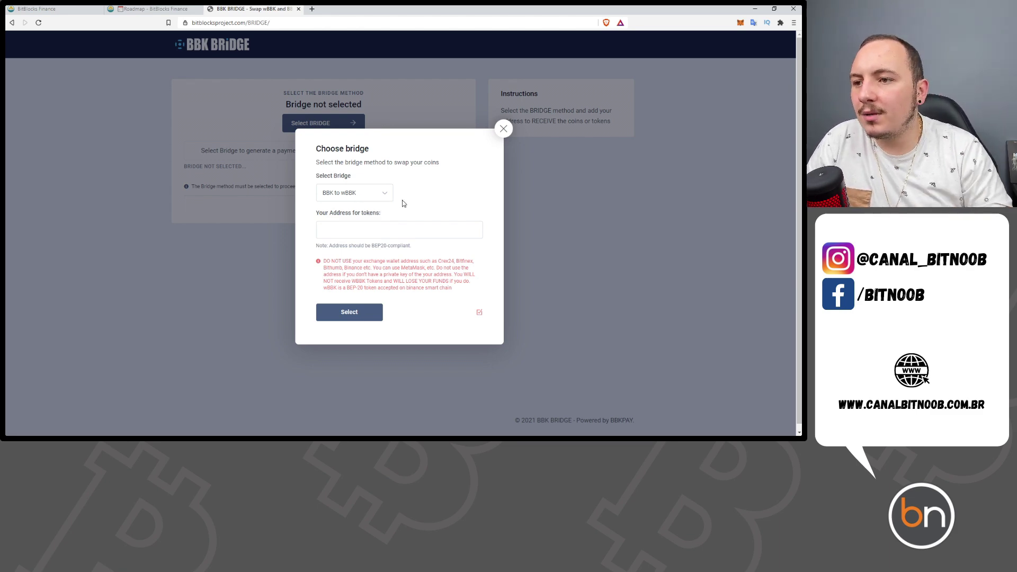
left_click(375, 233)
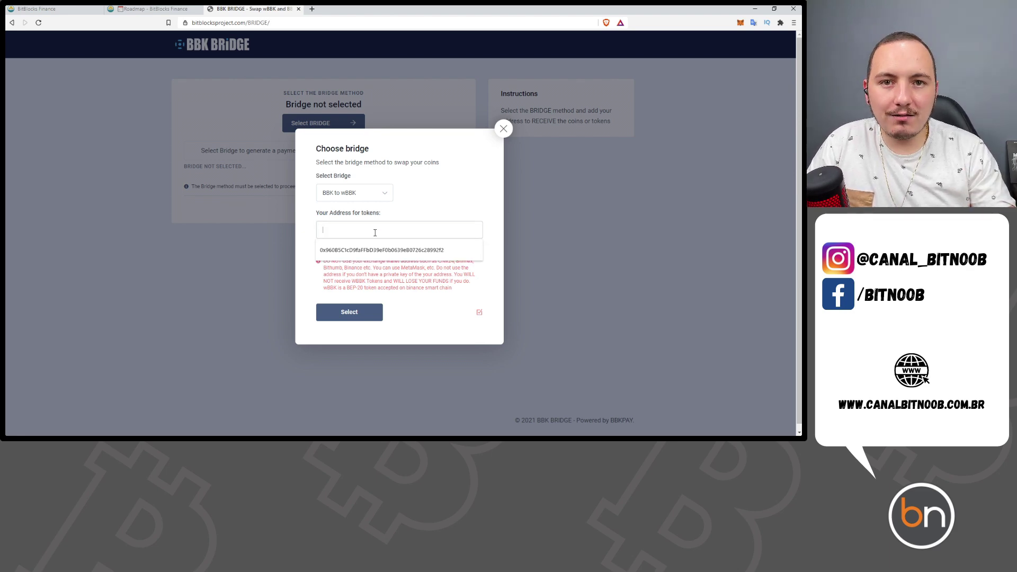
- Try wBBK to BBK, translate the label word 'coins', then switch back to BBK to wBBK
left_click(369, 193)
left_click(345, 222)
left_click(403, 231)
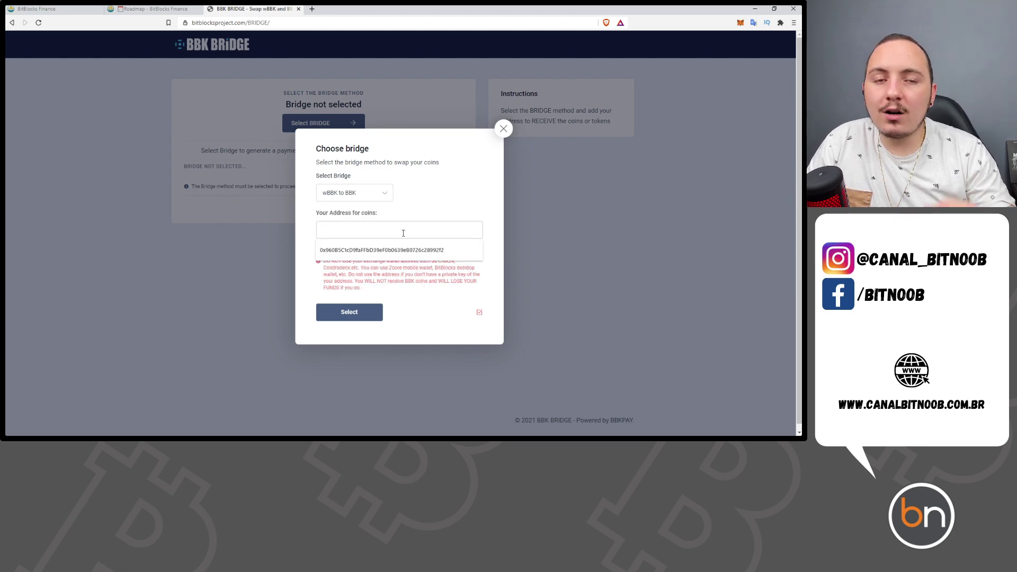
left_click_drag(393, 214, 367, 216)
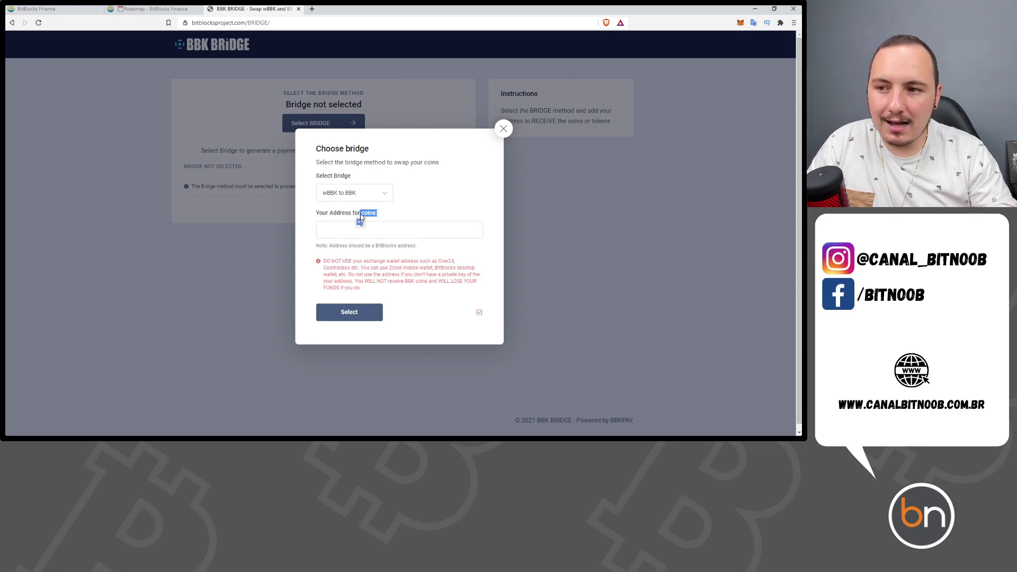
left_click(364, 223)
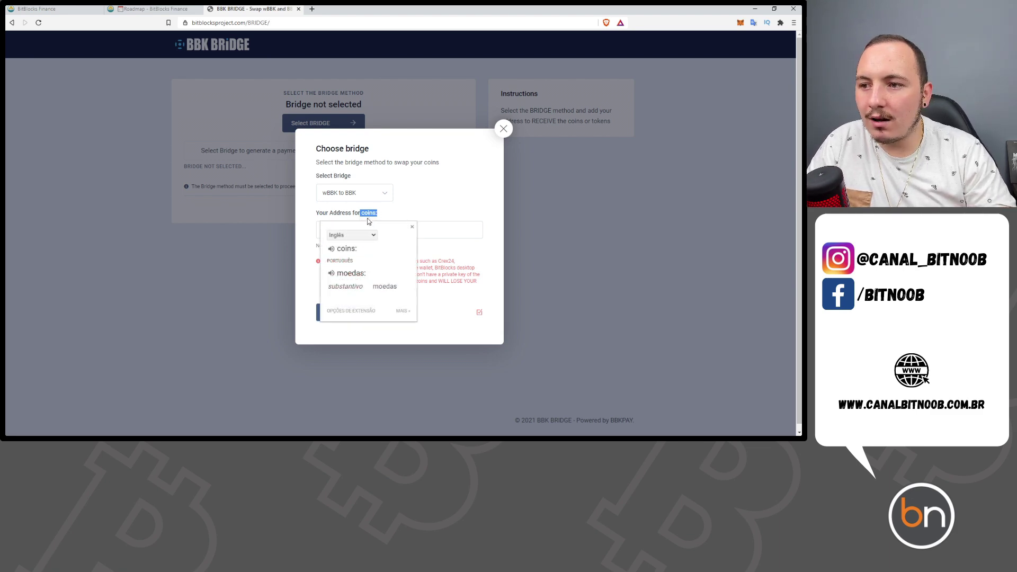
left_click(352, 194)
left_click(352, 194)
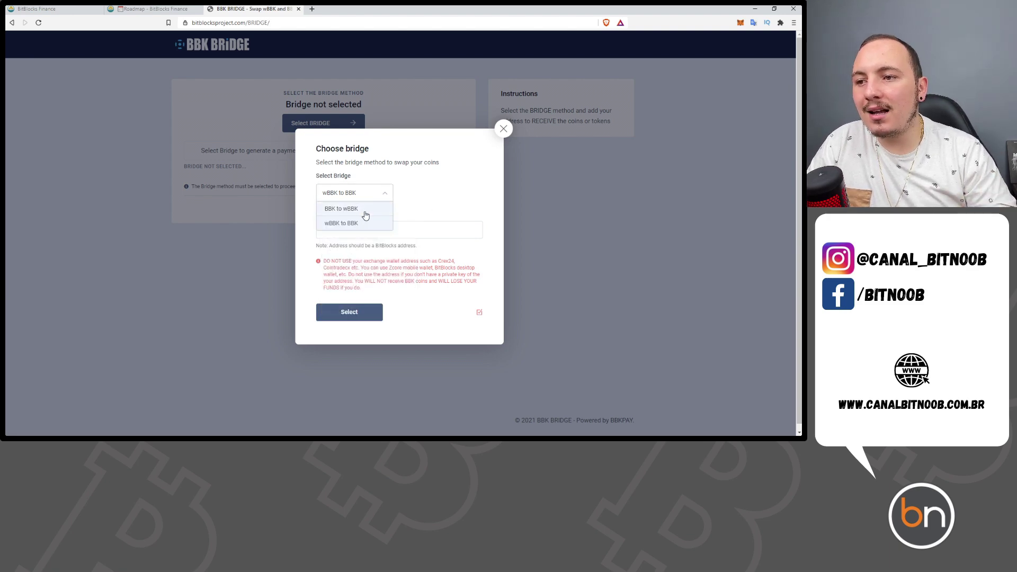
left_click(366, 210)
- Copy the MetaMask Account 1 address and paste it into the receiving address field
left_click_drag(393, 214, 361, 216)
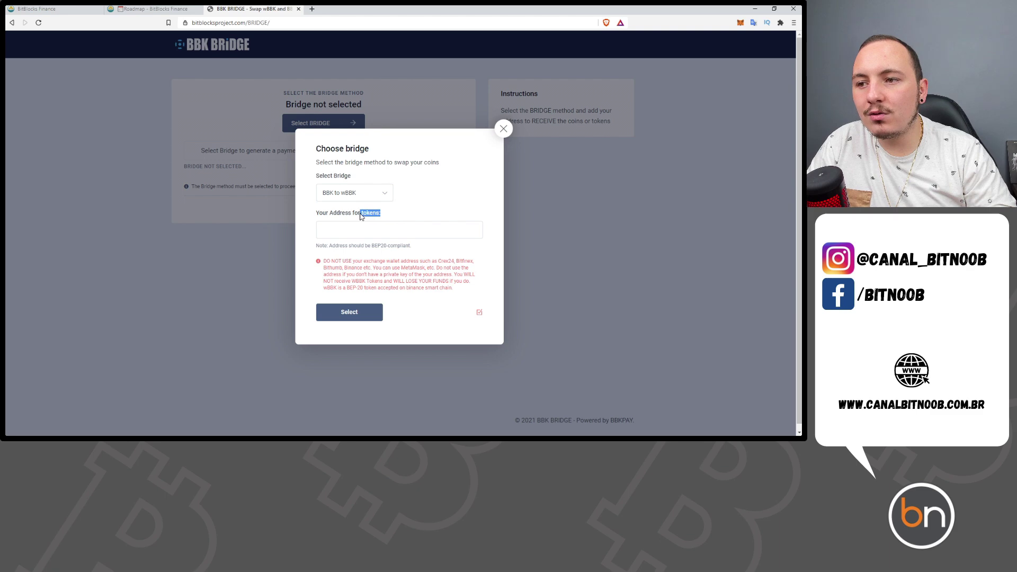
left_click(445, 208)
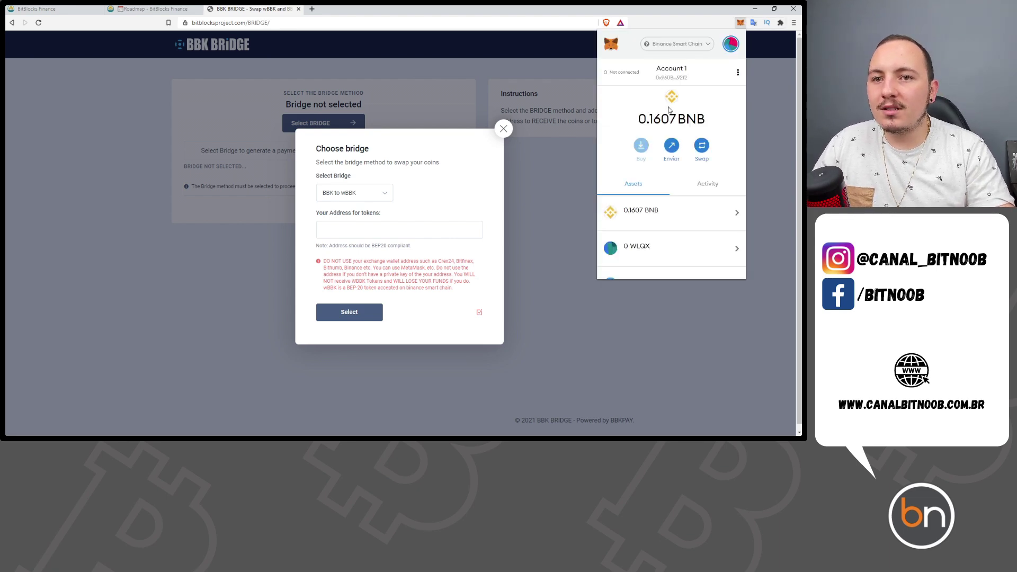
left_click(672, 74)
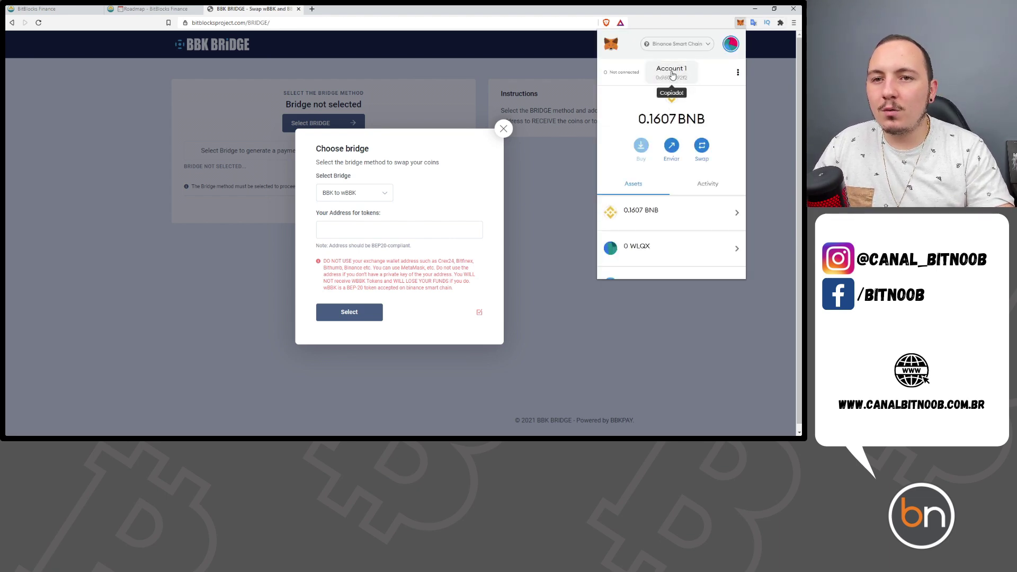
left_click(423, 231)
type("0x960B5C1cD9faFFbD39eF0b0639eB0726c28992f2")
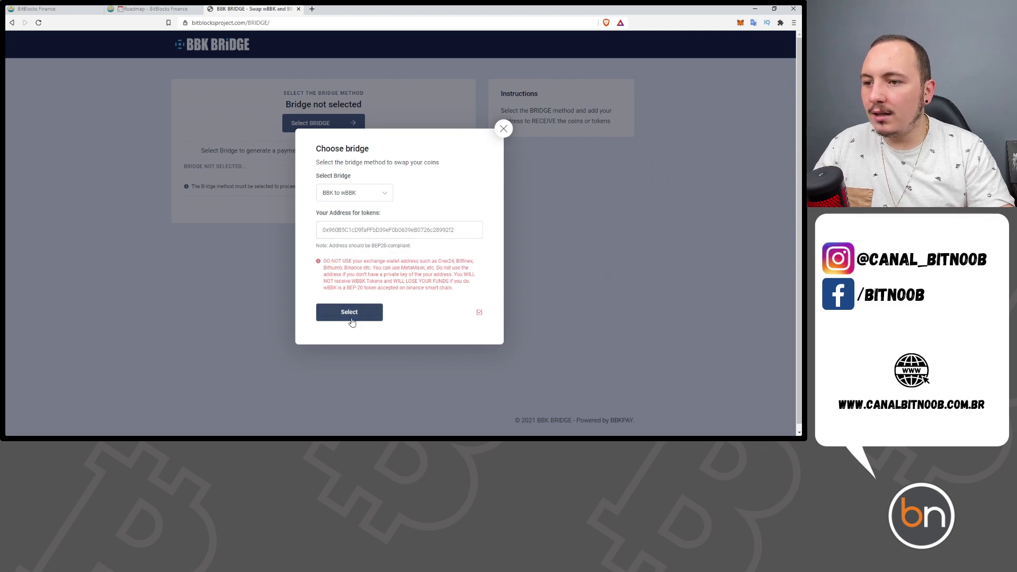
- Read the red warning, then confirm with Select to get the BBK to wBBK deposit address and QR code
left_click_drag(461, 292, 375, 262)
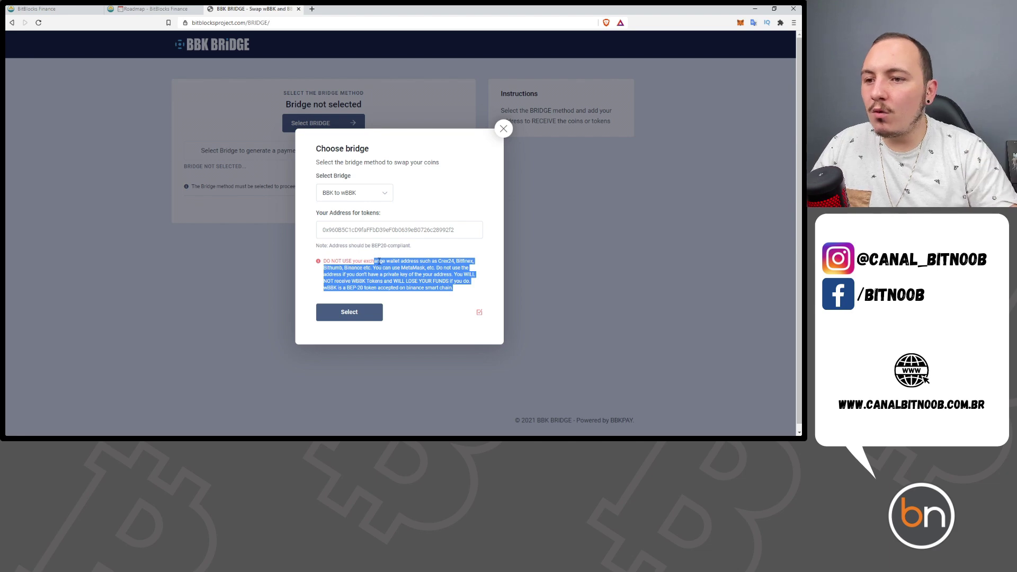
left_click(424, 268)
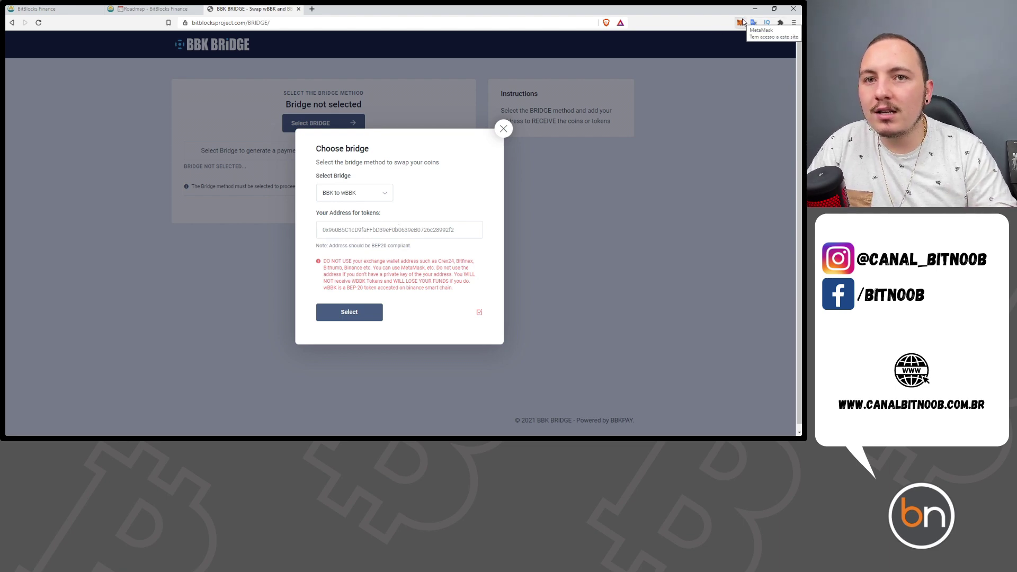
left_click(364, 315)
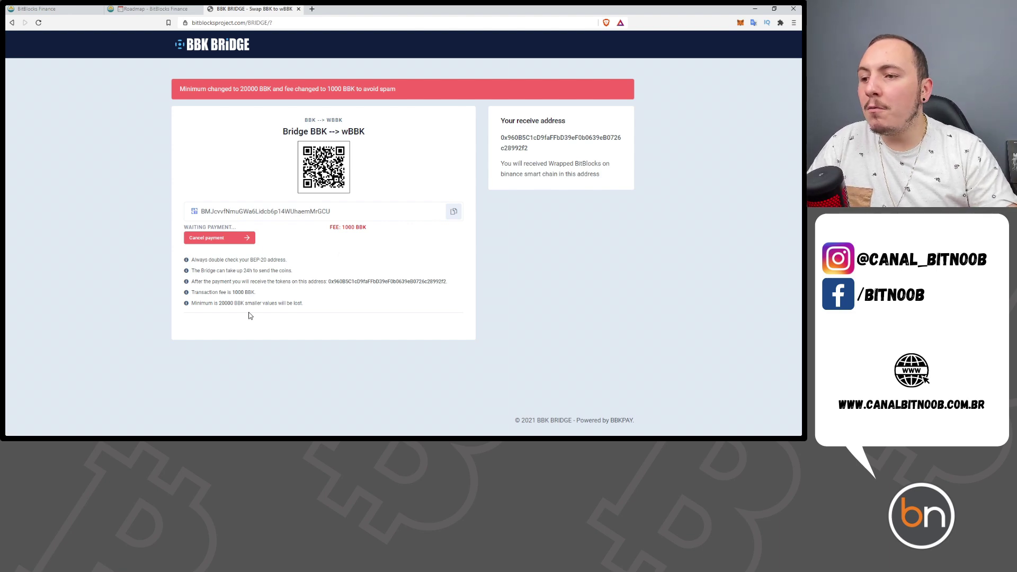
- Highlight the 20000 BBK minimum, the 1000 BBK fee and the BEP-20 note
left_click_drag(235, 304, 215, 304)
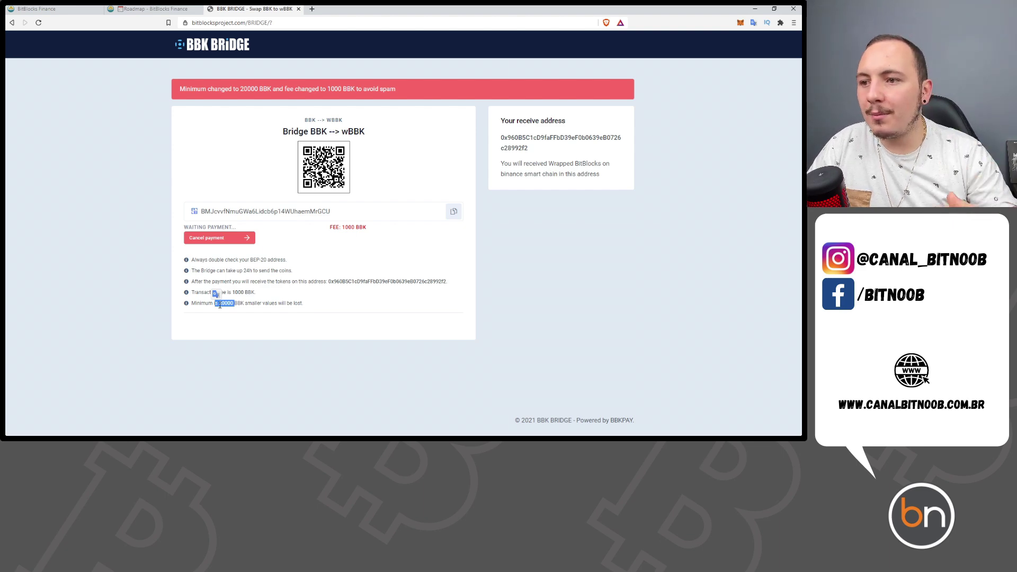
left_click_drag(245, 293, 230, 293)
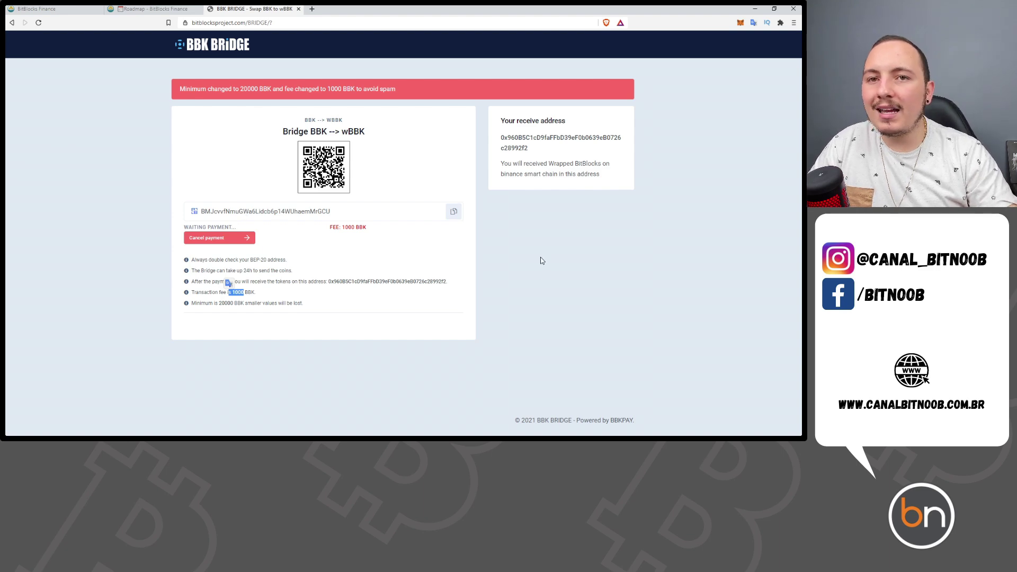
left_click(254, 260)
double_click(254, 261)
left_click(734, 69)
- Check the MetaMask balance, then select the BBK/WBBK conversion line in the Roteiro script
left_click(742, 25)
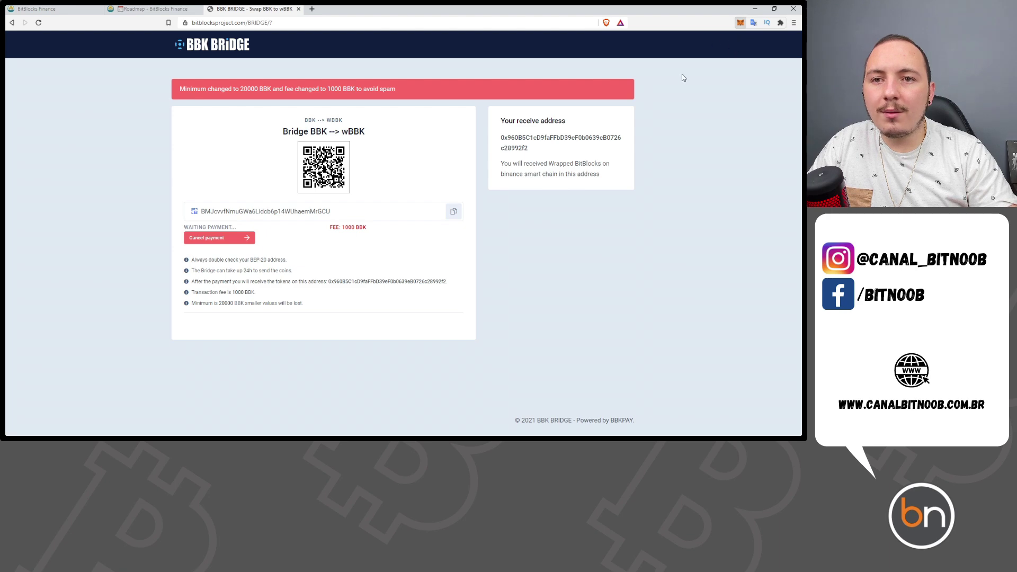
left_click(365, 252)
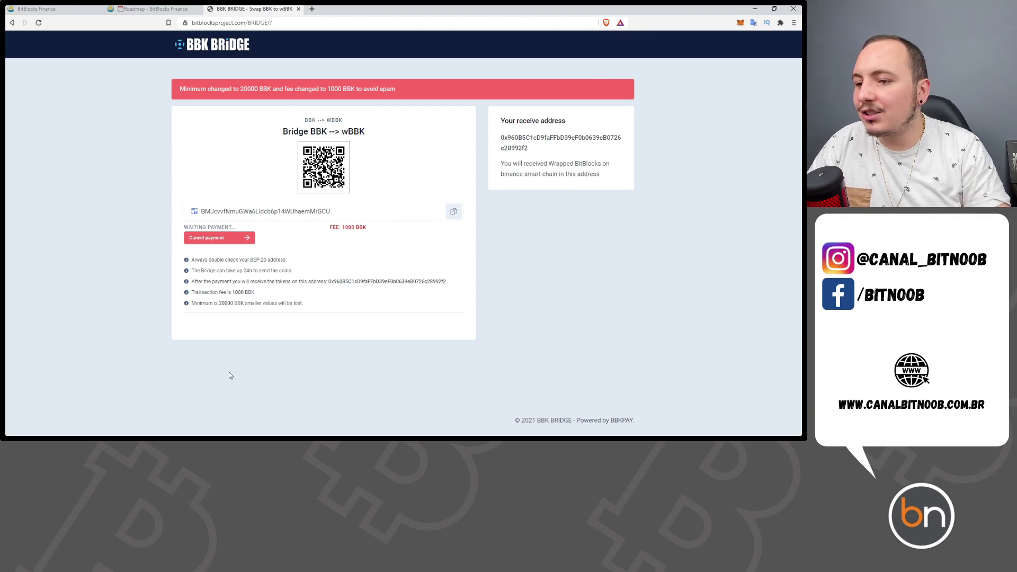
key("alt+Tab")
left_click_drag(352, 199, 219, 197)
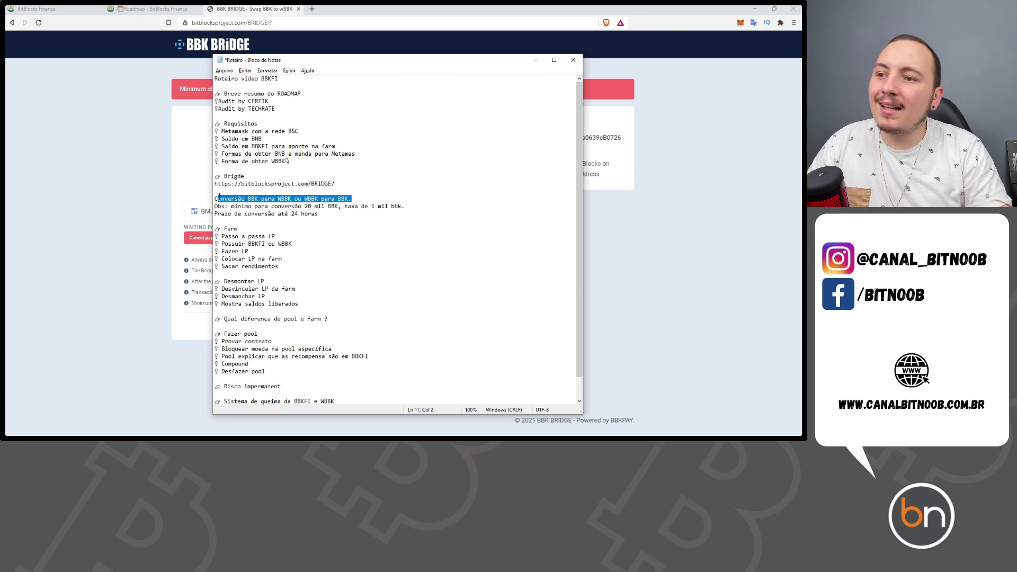
- Reload the bridge start page, try wBBK to BBK with the saved address, then close the dialog
left_click(114, 196)
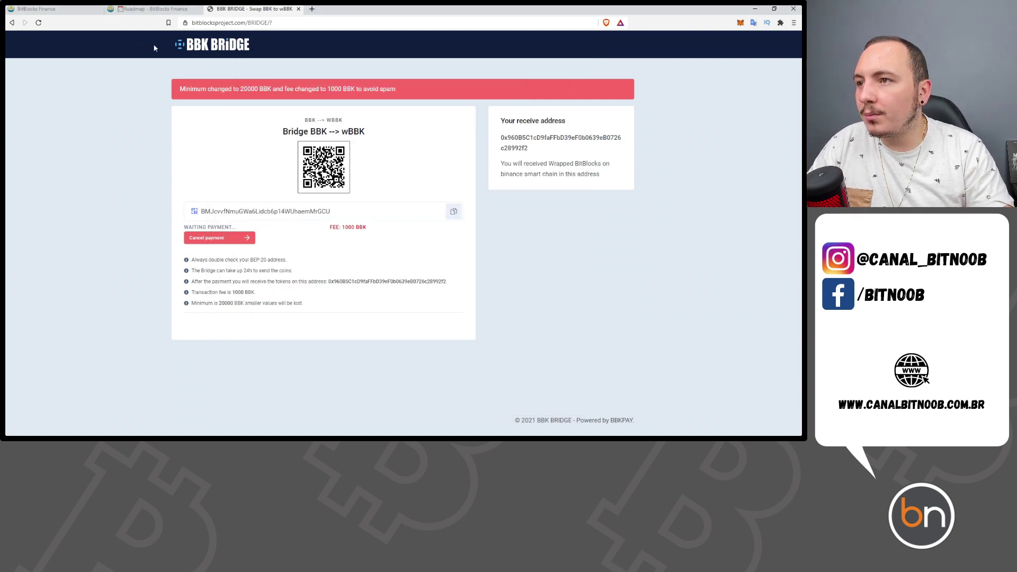
left_click(194, 55)
left_click(352, 193)
left_click(351, 227)
left_click(351, 231)
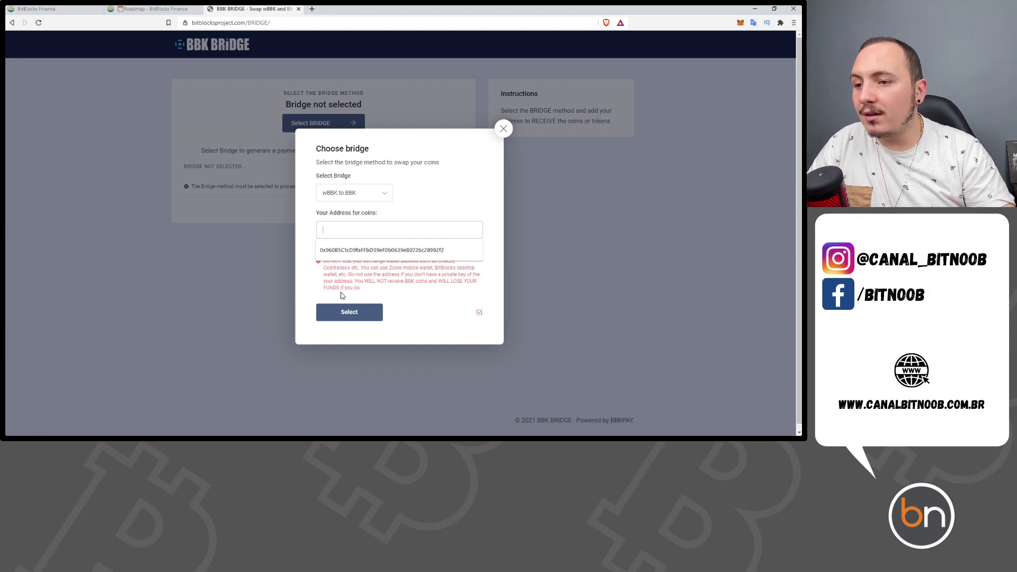
left_click(381, 249)
left_click(367, 316)
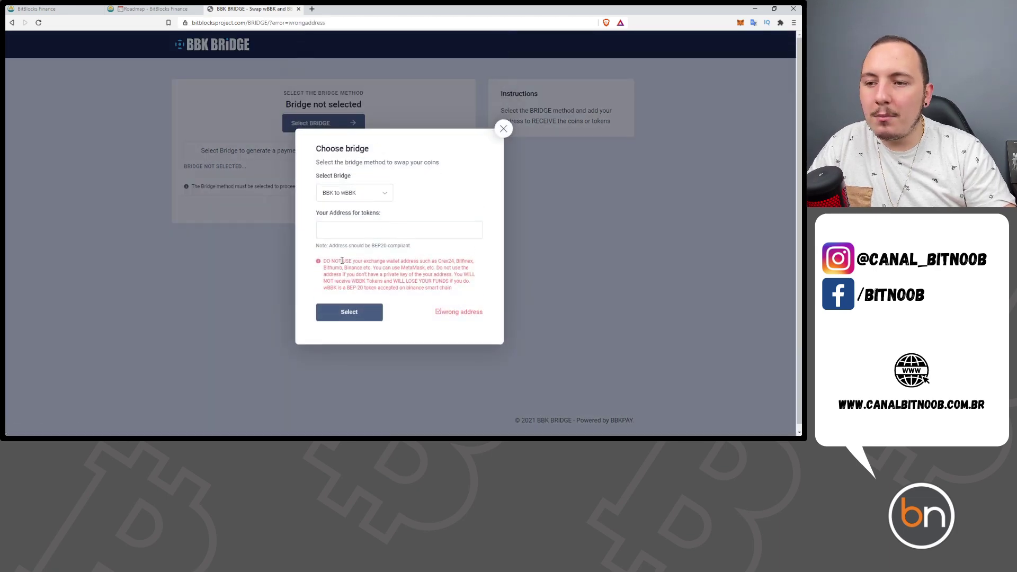
left_click(503, 129)
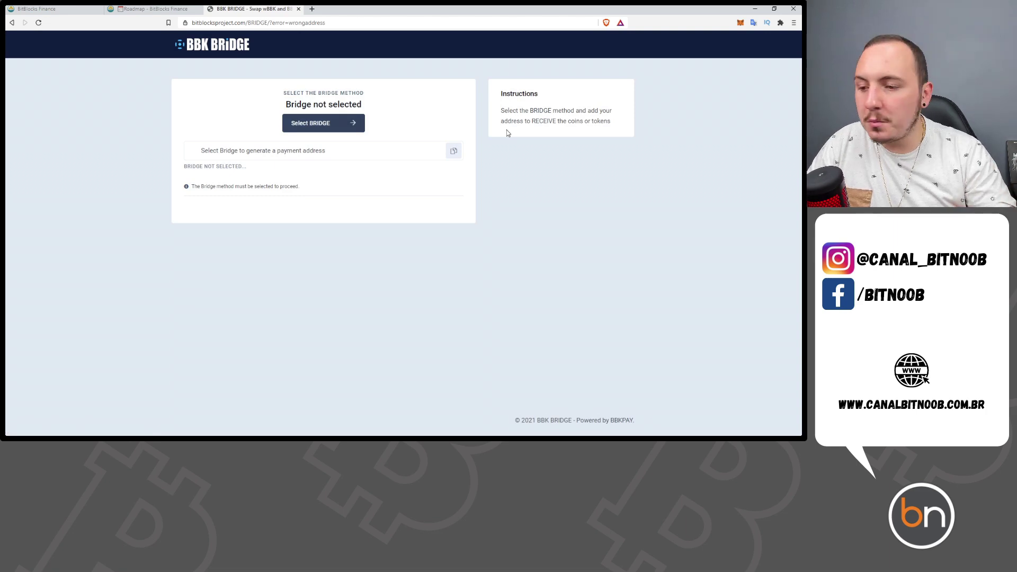
- Bring the Roteiro script forward and review the Obs line and 24-hour conversion deadline
mouse_move(279, 436)
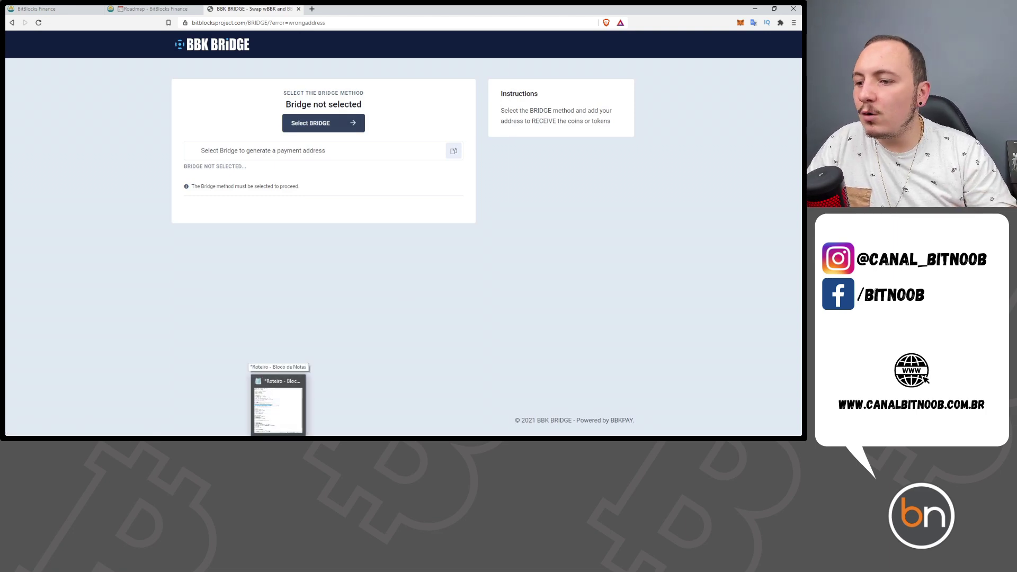
left_click(278, 406)
left_click_drag(403, 206, 291, 206)
left_click(391, 242)
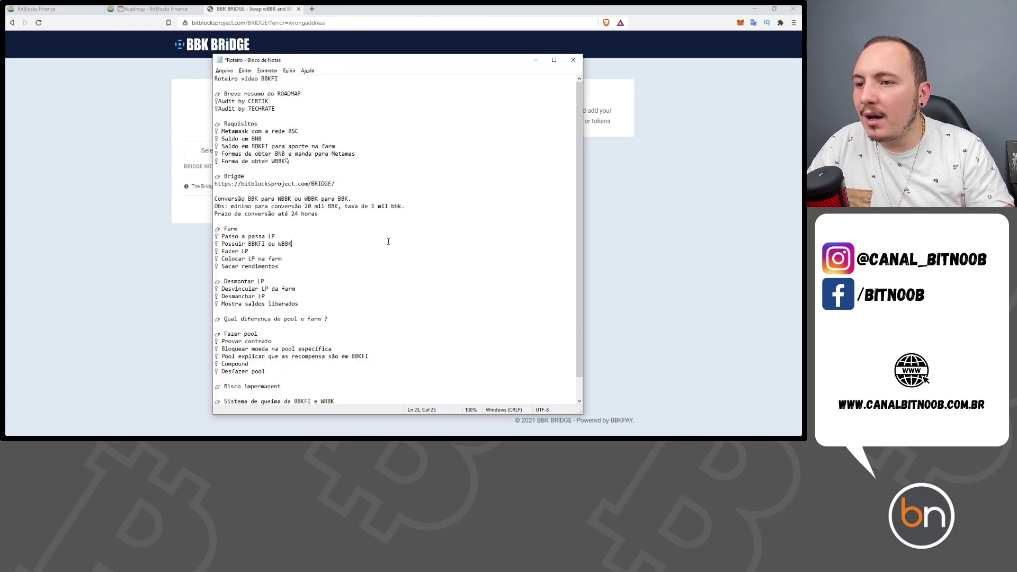
left_click_drag(385, 215, 210, 216)
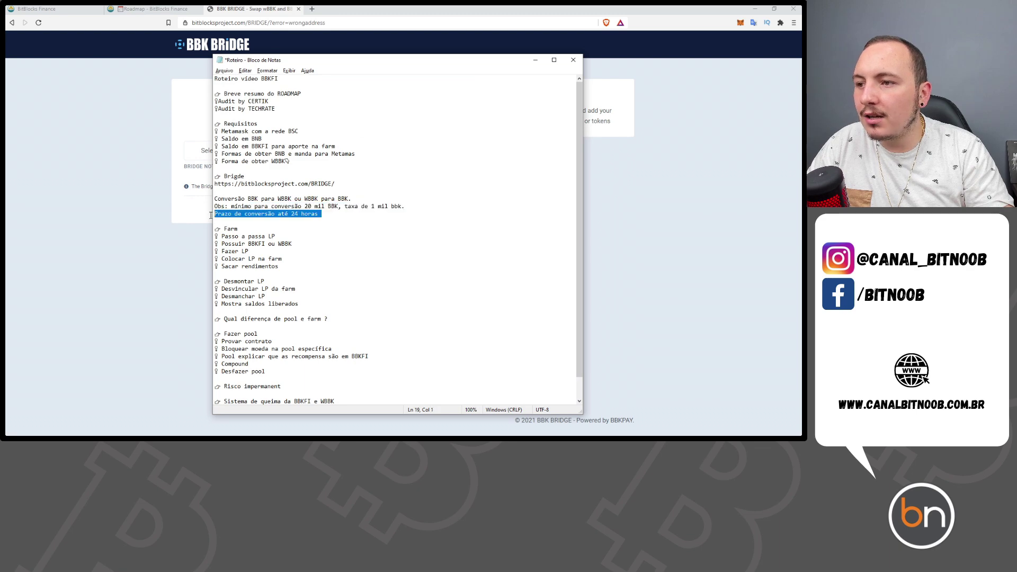
left_click(356, 244)
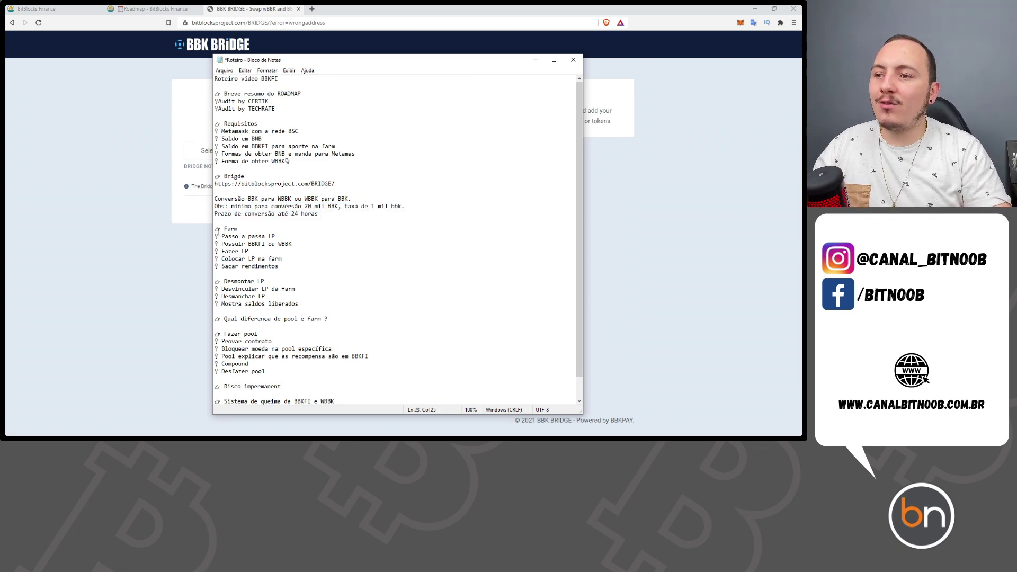
- Review the script's Farm section steps, then open the BitBlocks Finance Farms page
left_click_drag(219, 232, 311, 259)
left_click(311, 259)
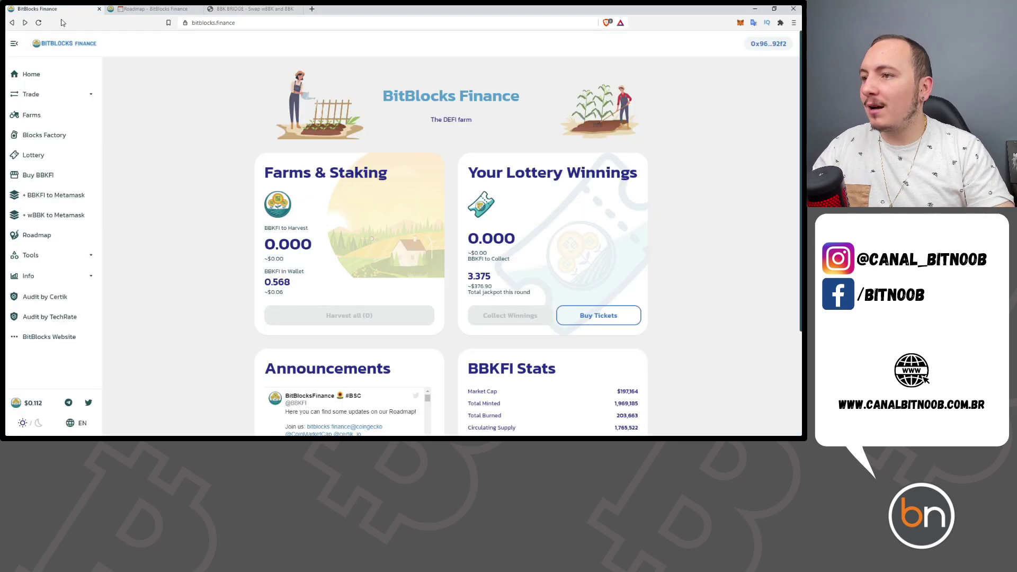
left_click(37, 9)
left_click(46, 123)
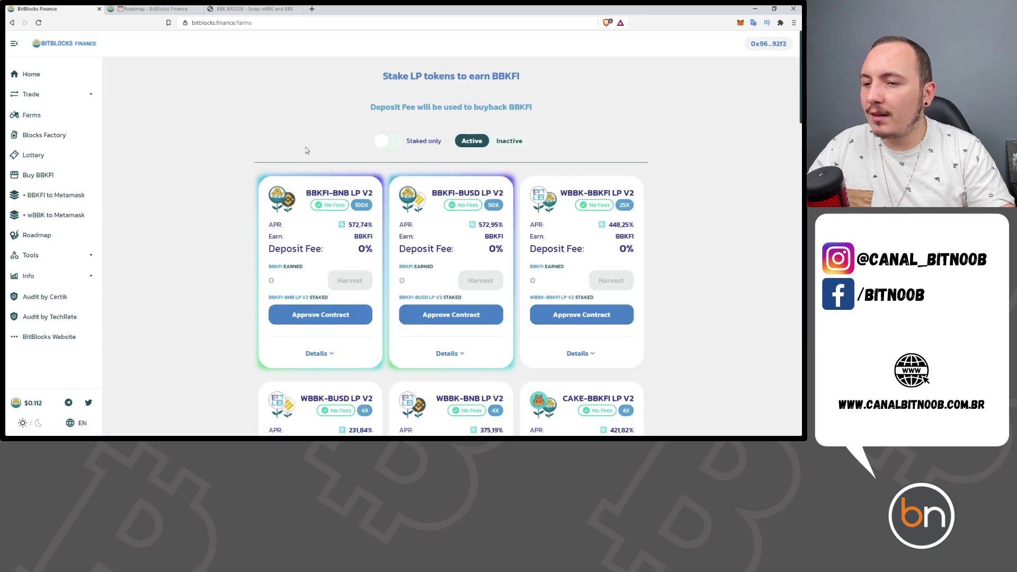
- Log the wallet out and reconnect the site with MetaMask
scroll(455, 205, "down", 4)
scroll(711, 286, "up", 4)
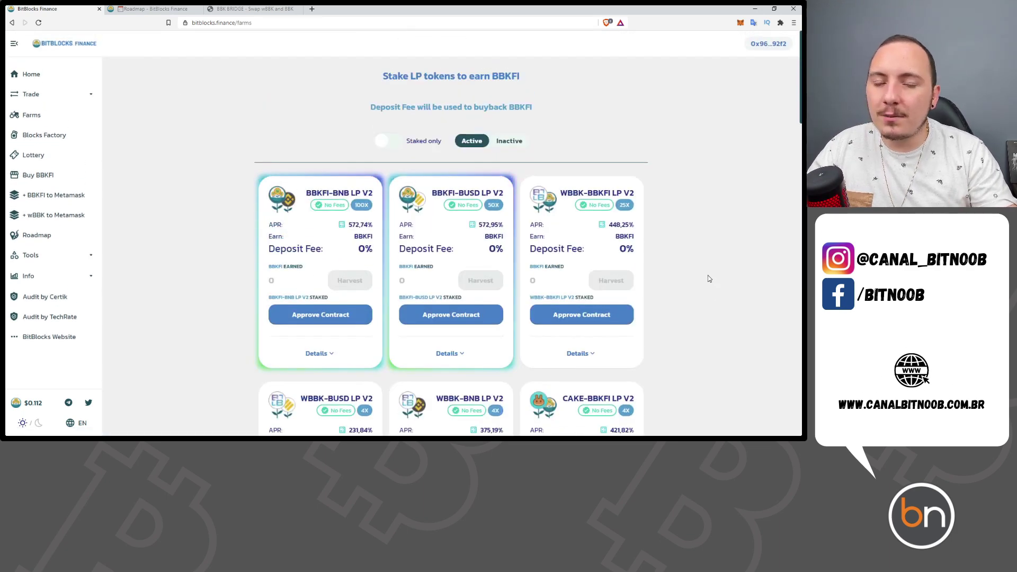
left_click(769, 43)
left_click(401, 268)
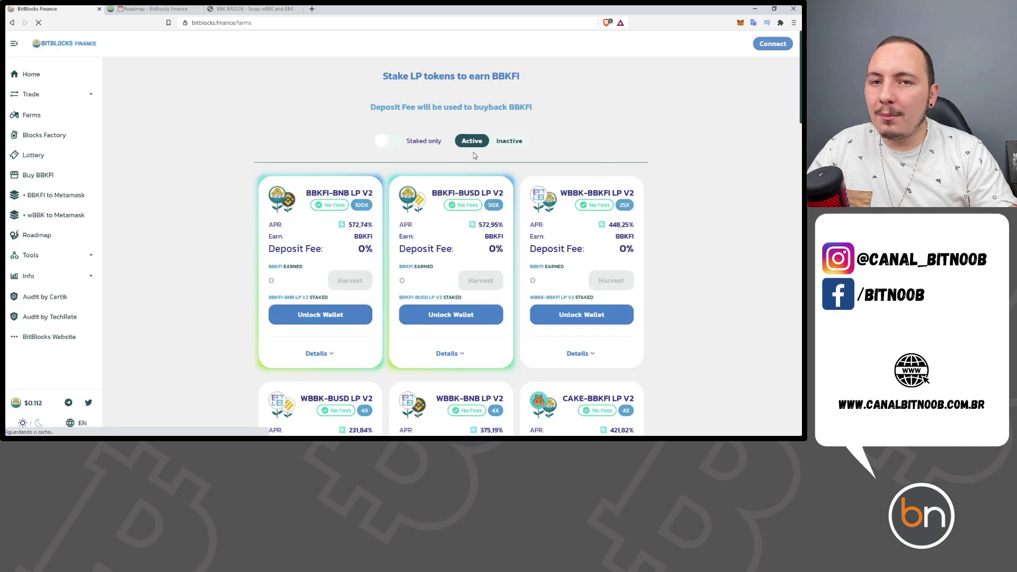
left_click(776, 44)
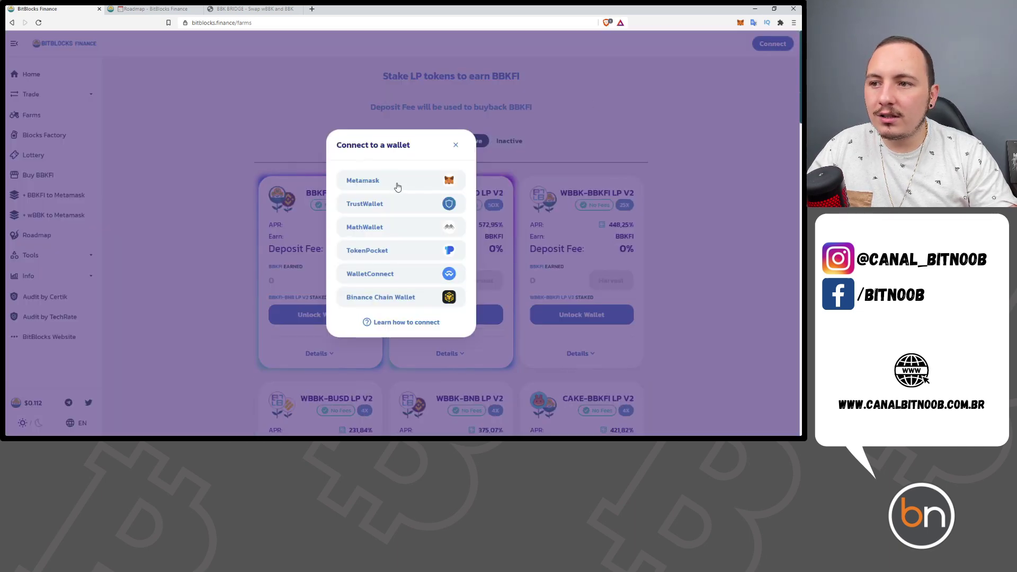
left_click(398, 186)
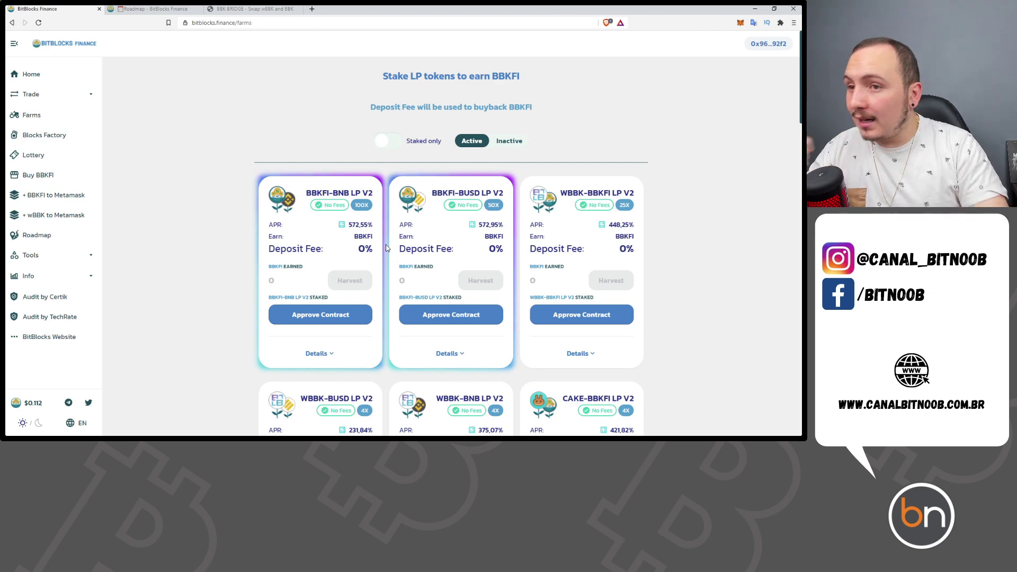
- Review the BBKFI-BNB, BBKFI-BUSD, WBBK-BBKFI, WBBK-BUSD and WBBK-BNB farm cards
scroll(388, 244, "down", 1)
scroll(388, 244, "down", 4)
scroll(415, 230, "up", 4)
left_click_drag(350, 194, 307, 193)
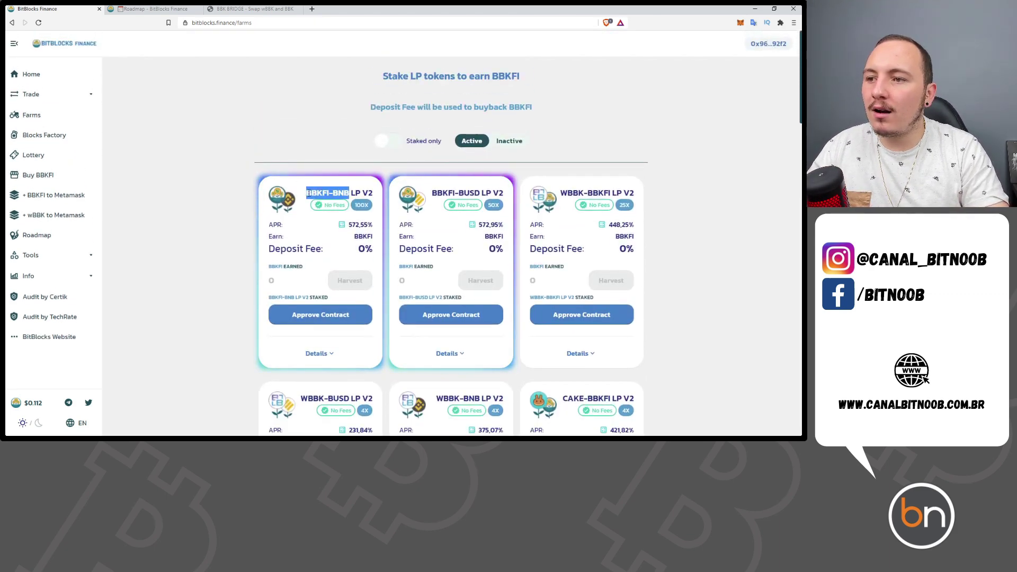
left_click_drag(474, 193, 442, 193)
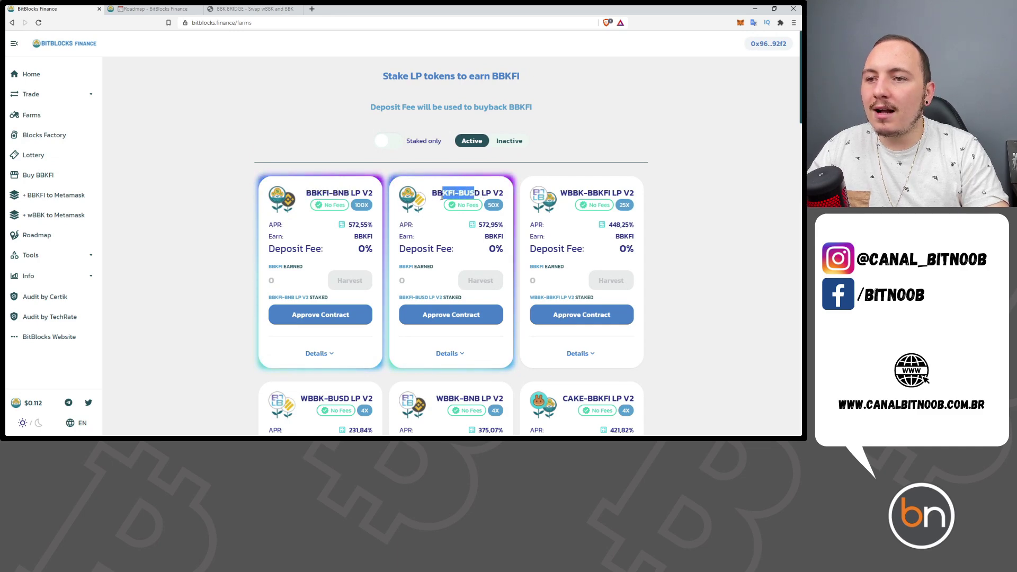
left_click_drag(609, 193, 568, 193)
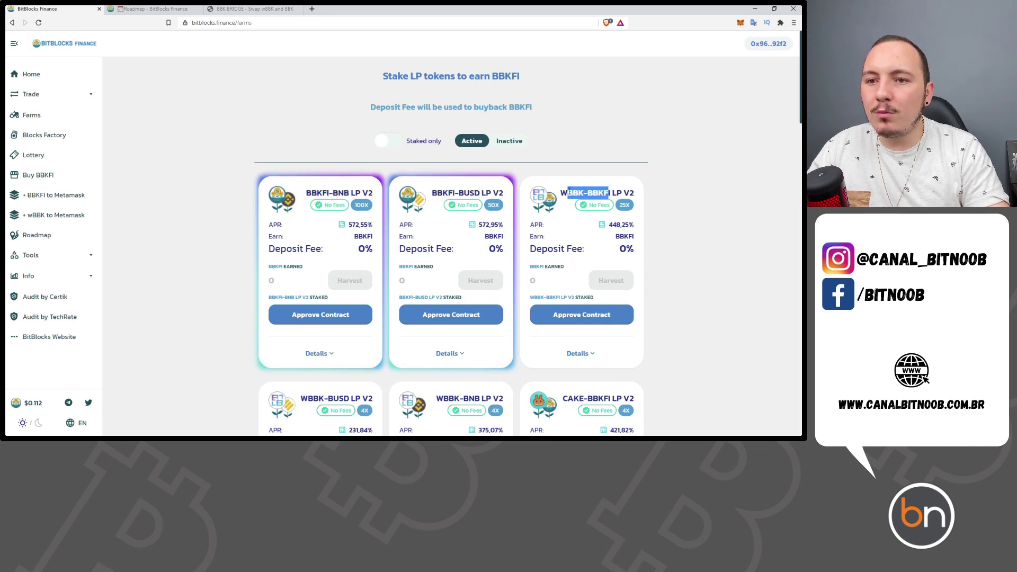
scroll(654, 237, "down", 2)
left_click_drag(350, 289, 297, 288)
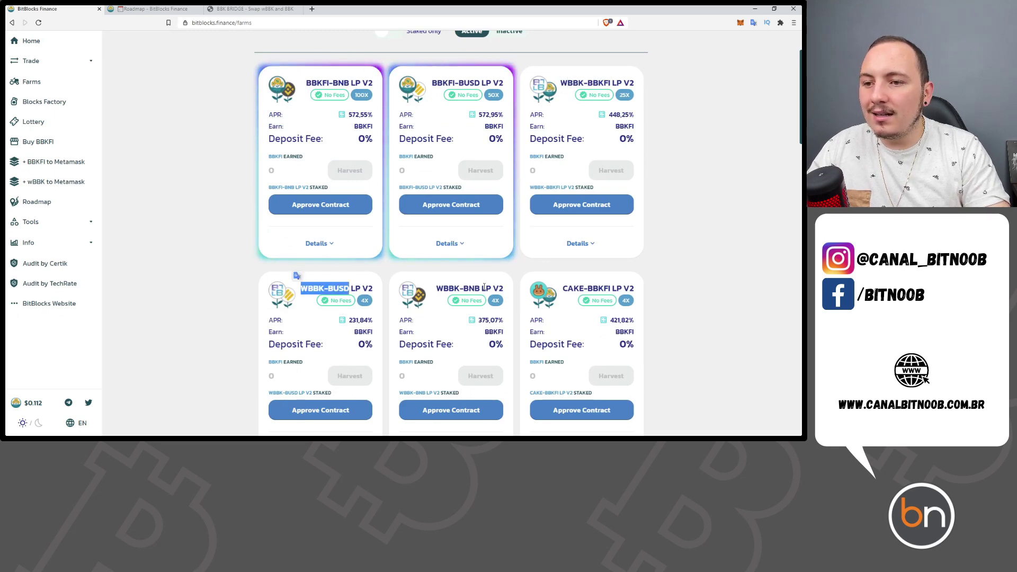
left_click_drag(481, 288, 434, 288)
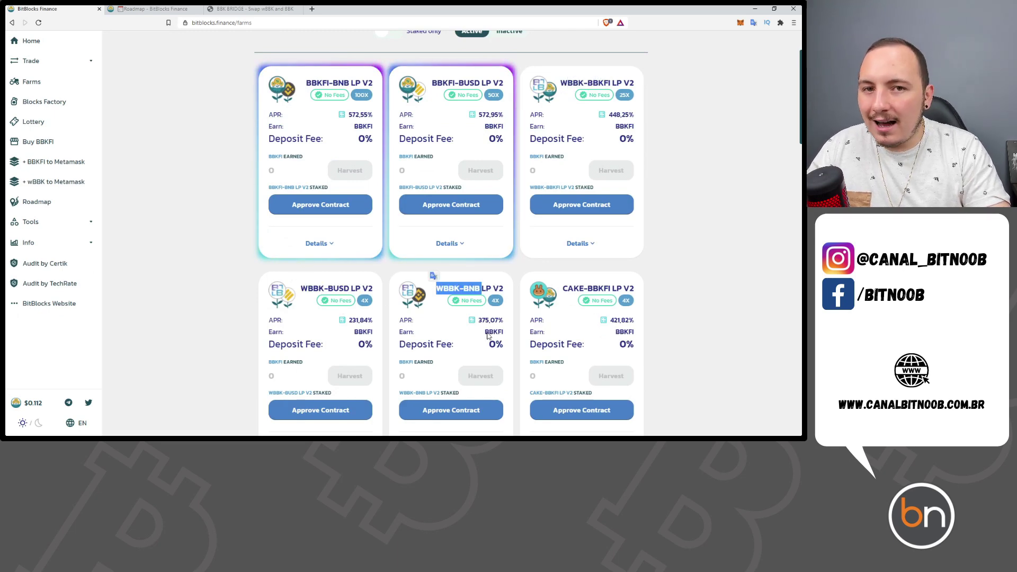
scroll(210, 241, "up", 2)
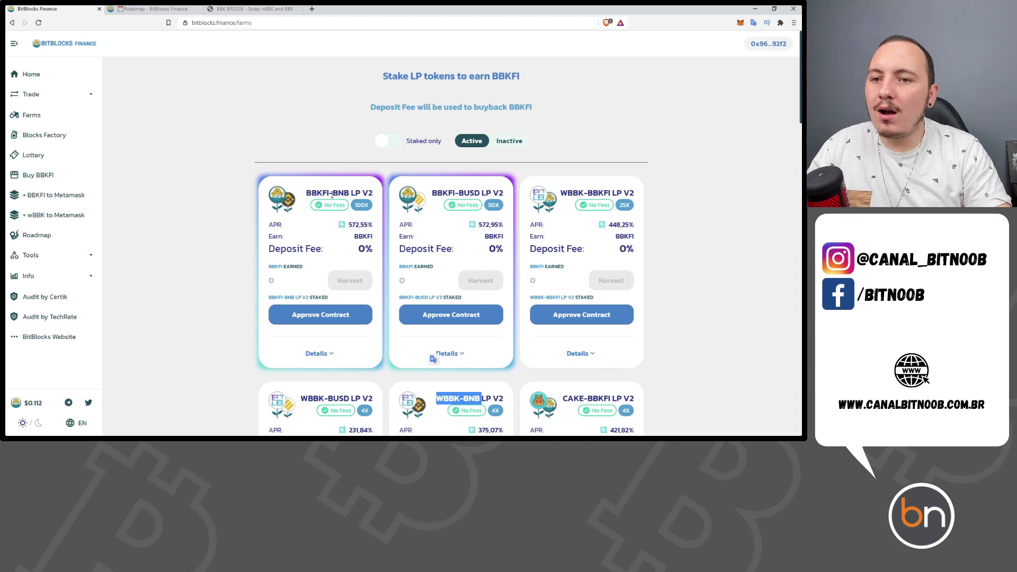
scroll(202, 177, "down", 4)
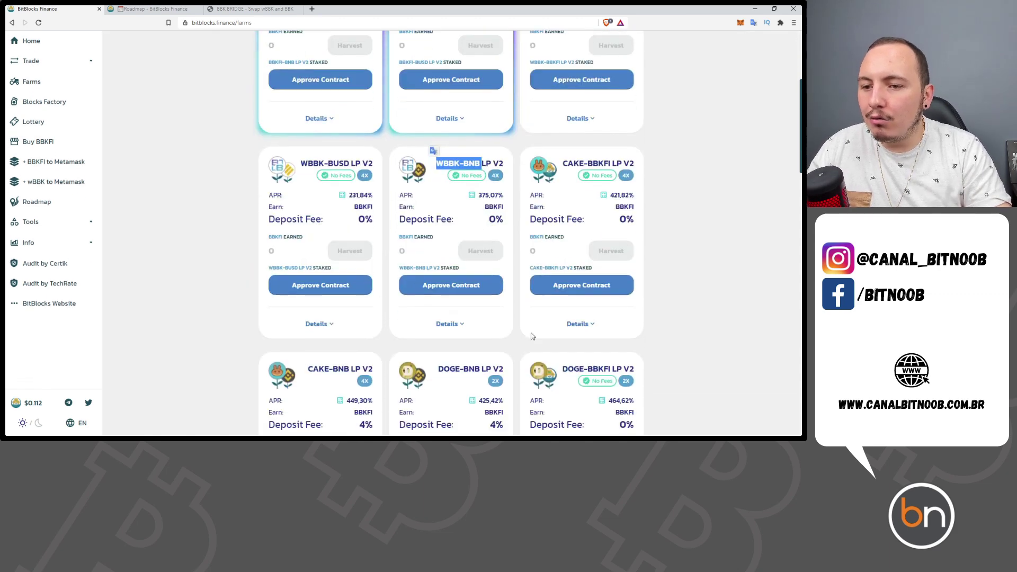
scroll(185, 162, "up", 3)
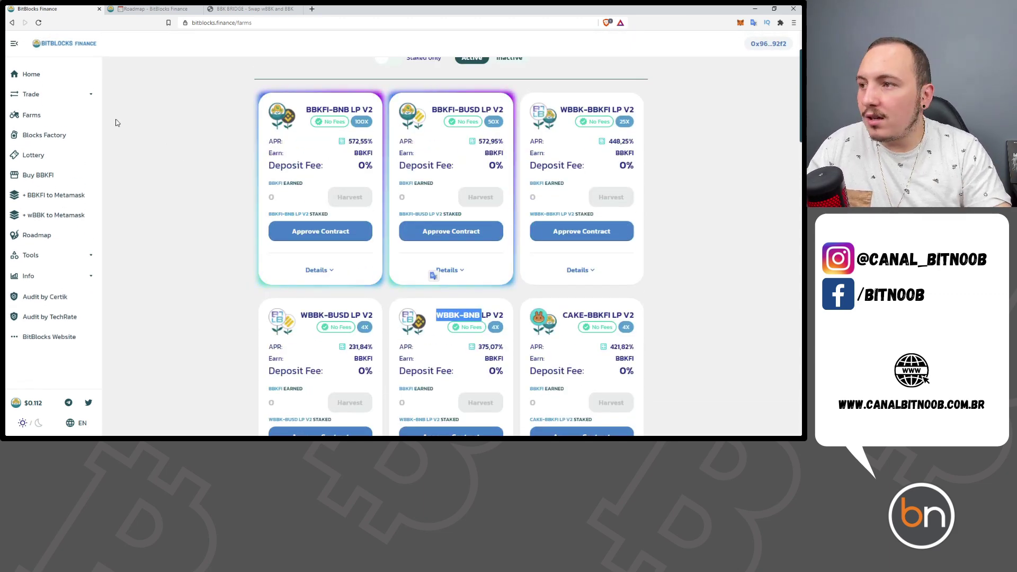
left_click(59, 101)
- On the Exchange page, set BUSD as the token to pay and BBKFI as the token to receive
left_click(40, 117)
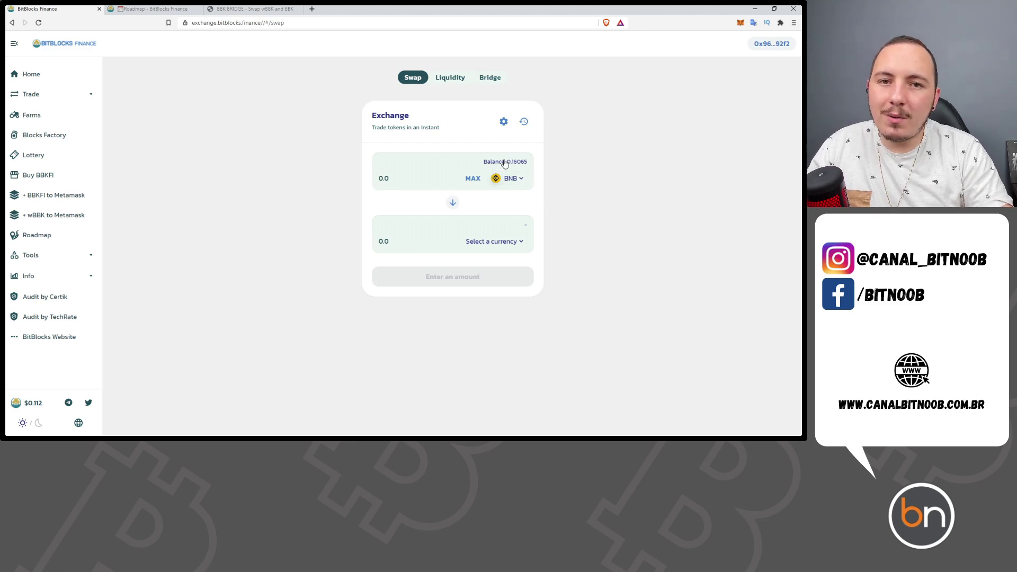
left_click(511, 178)
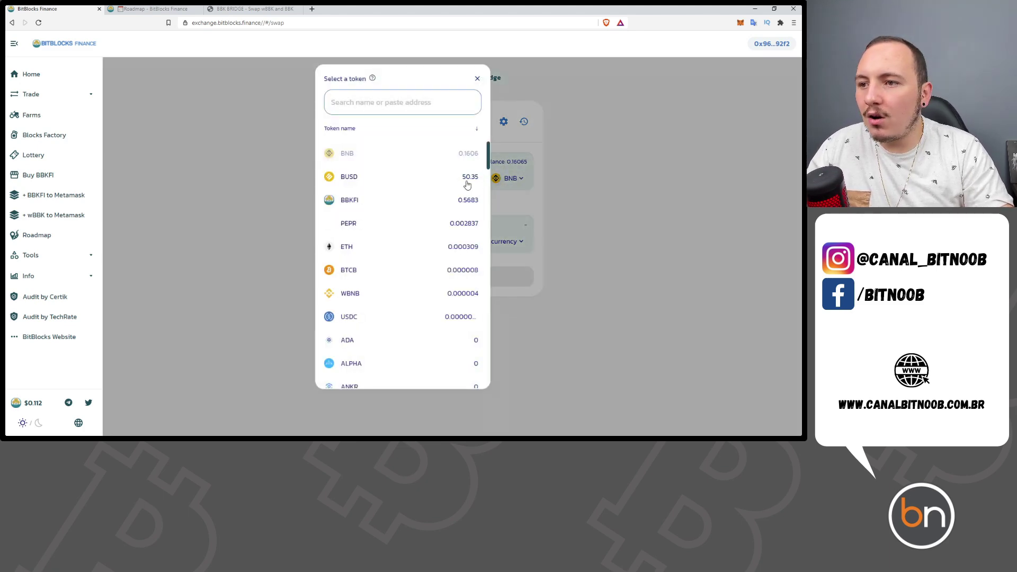
left_click(436, 183)
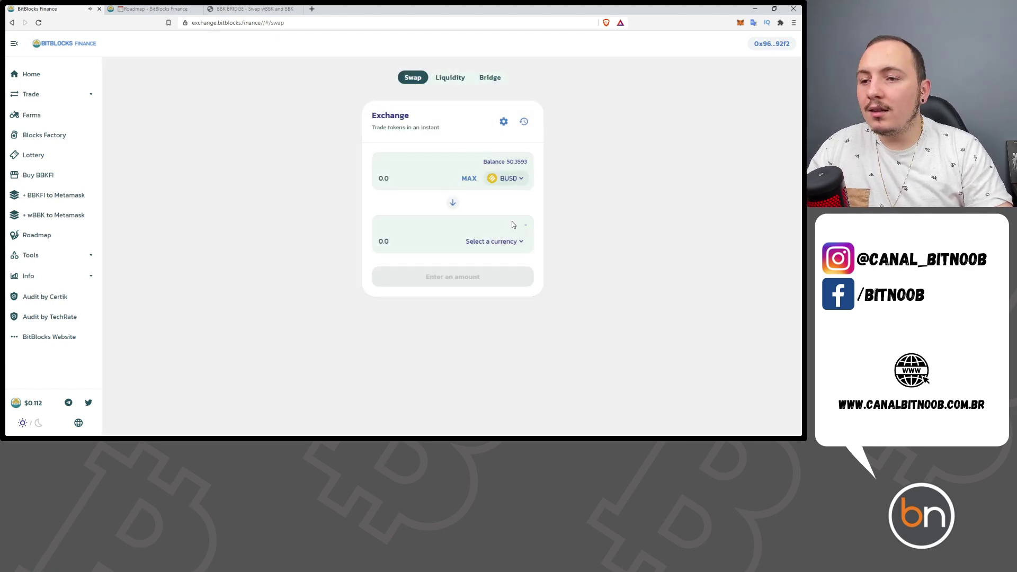
left_click(502, 241)
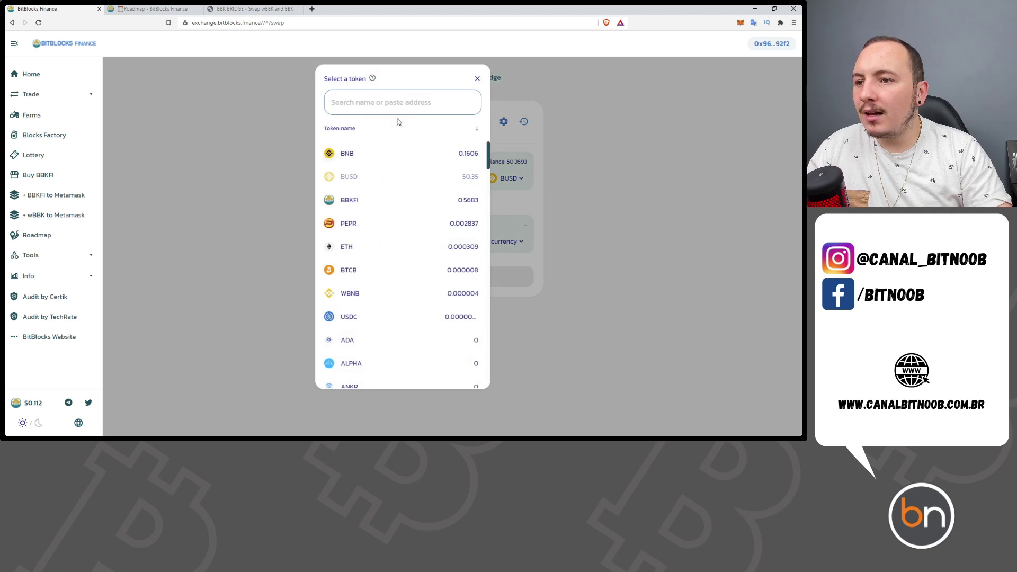
left_click(380, 201)
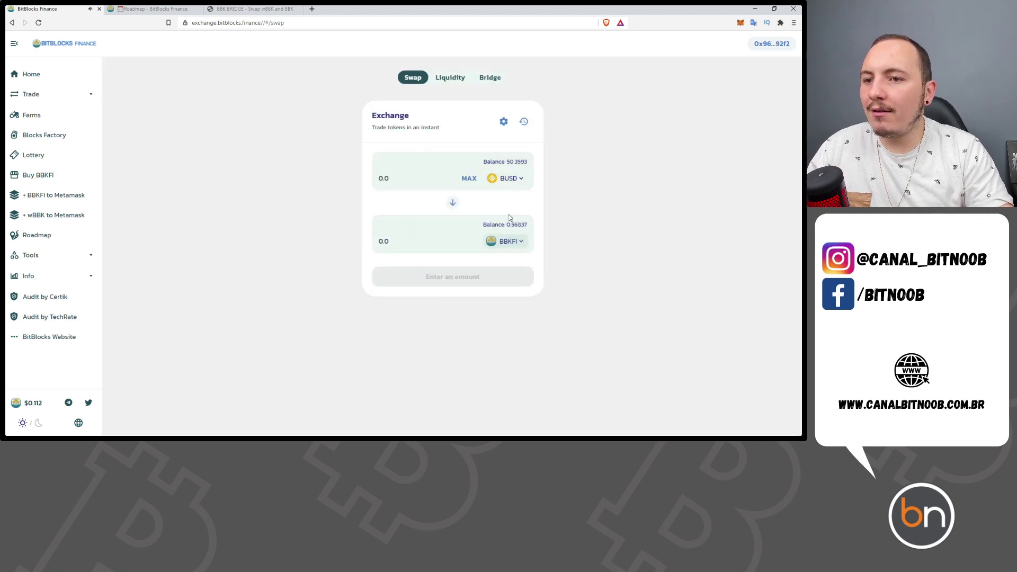
- Enter 5 BUSD for an estimated 44.6255 BBKFI and request BUSD spending approval
left_click(418, 182)
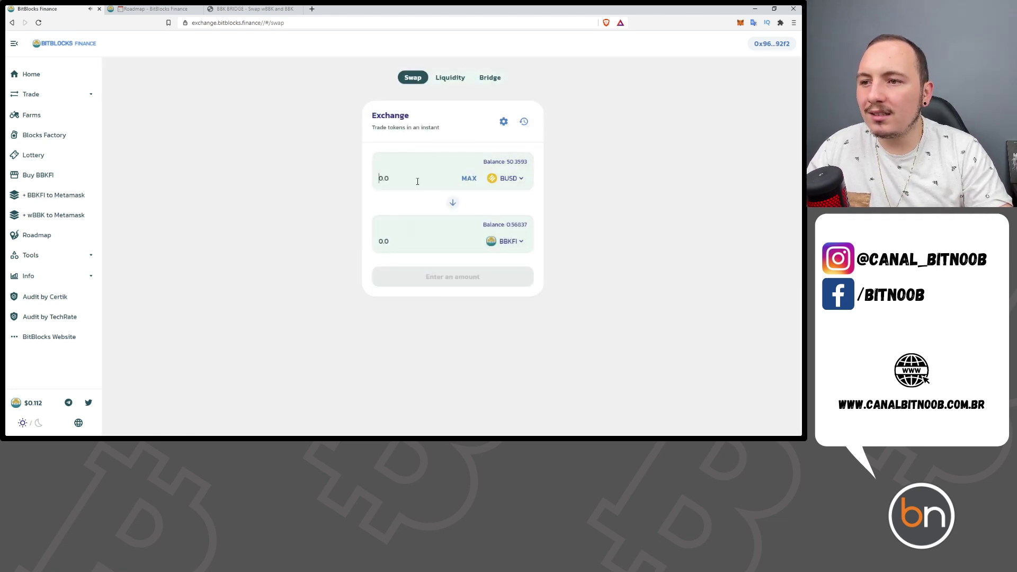
type("5")
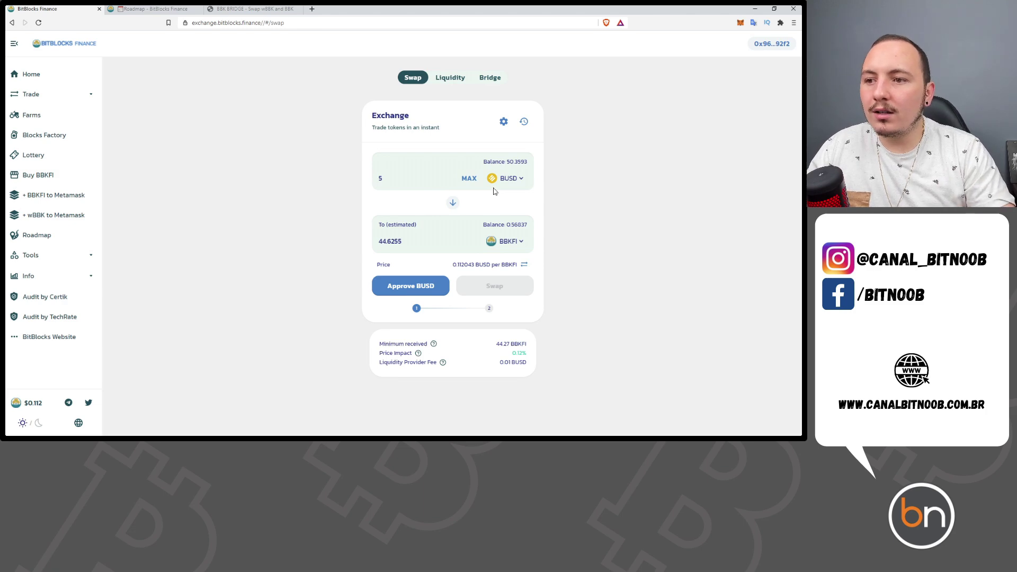
double_click(405, 244)
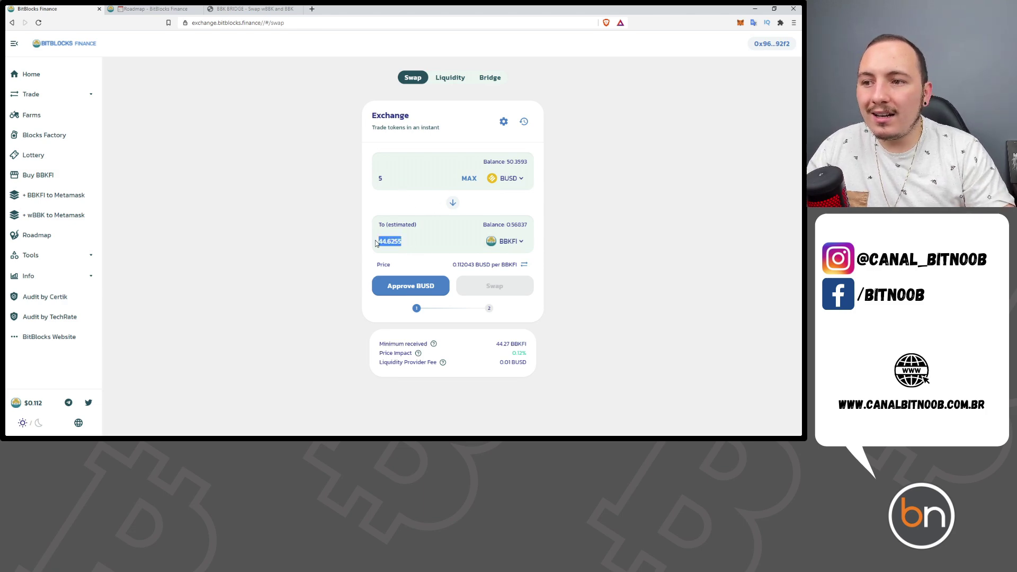
left_click(413, 288)
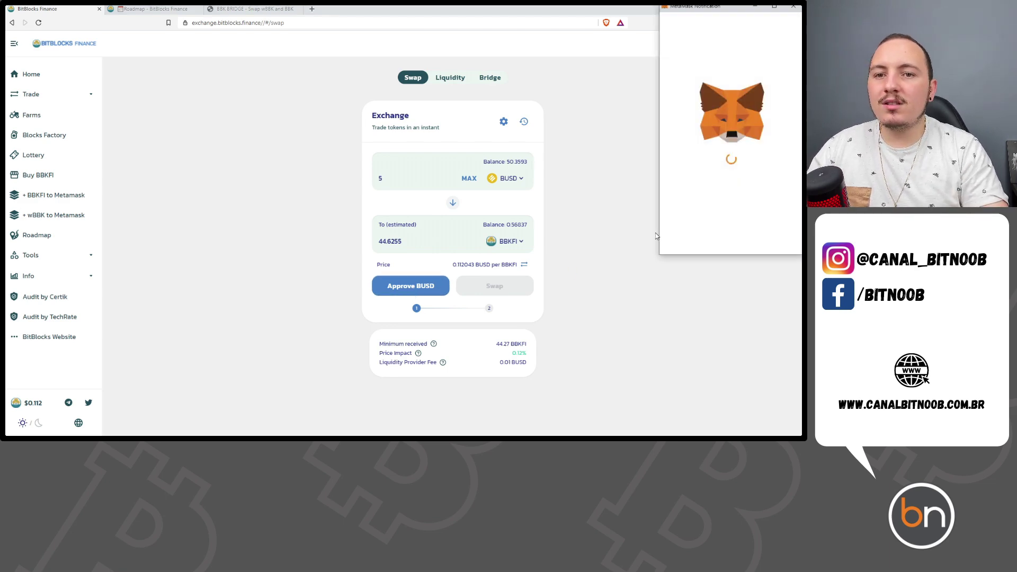
- Confirm the BUSD spending approval in the MetaMask notification window
scroll(784, 212, "down", 2)
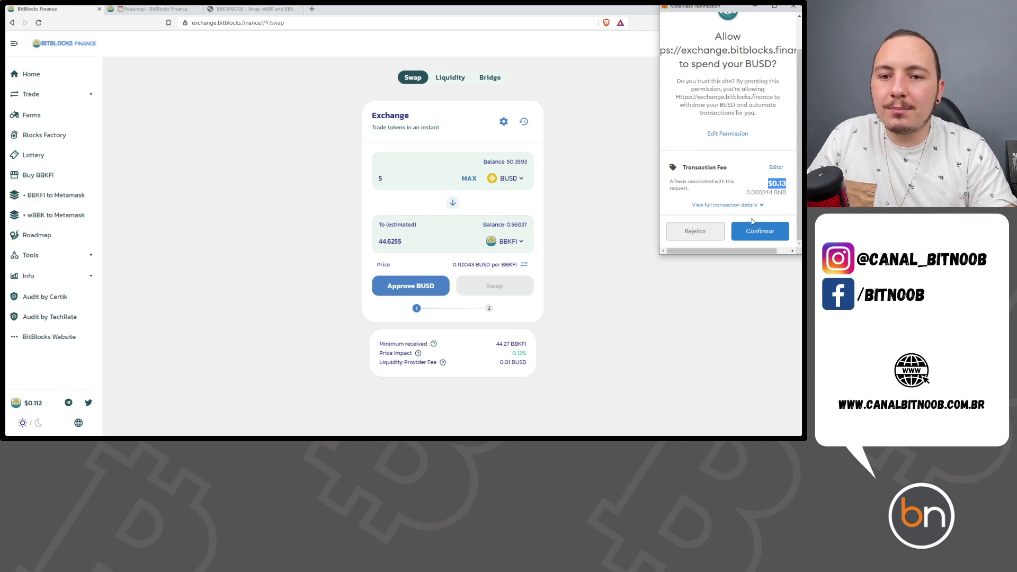
left_click(768, 239)
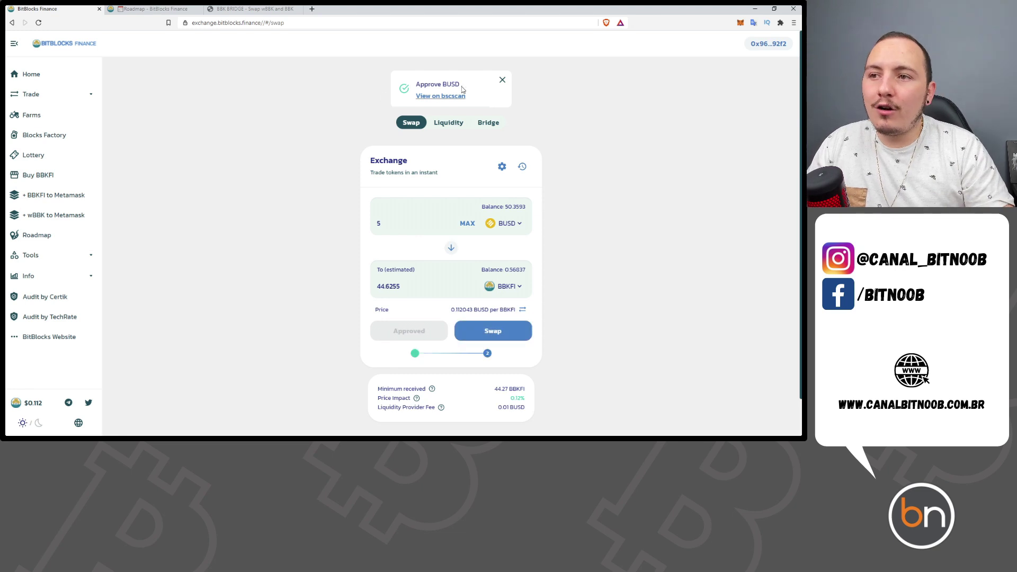
left_click_drag(460, 84, 435, 84)
left_click(627, 253)
- Execute the 5 BUSD to BBKFI swap, confirm it in MetaMask, and return to Farms
left_click(504, 341)
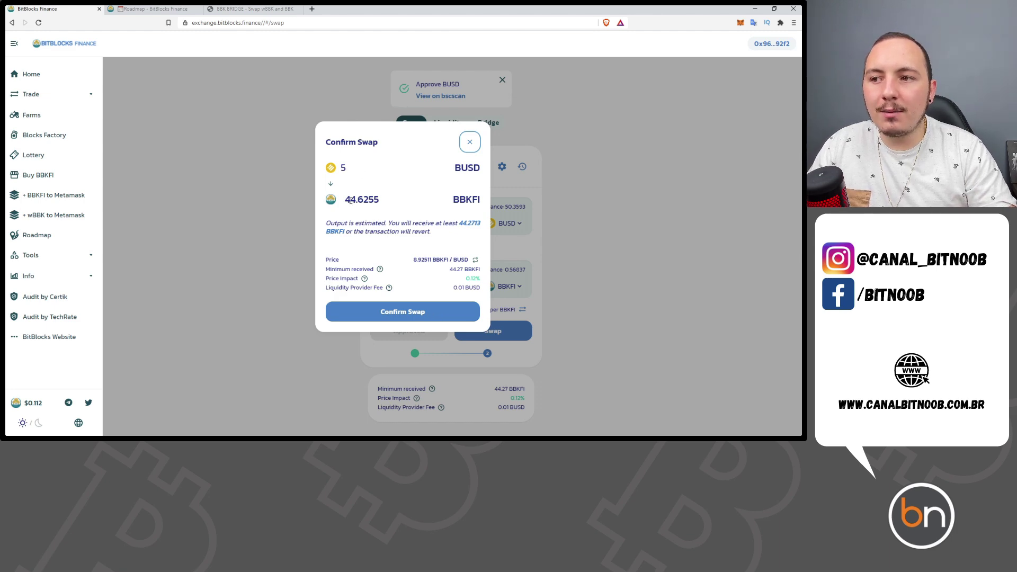
left_click(396, 314)
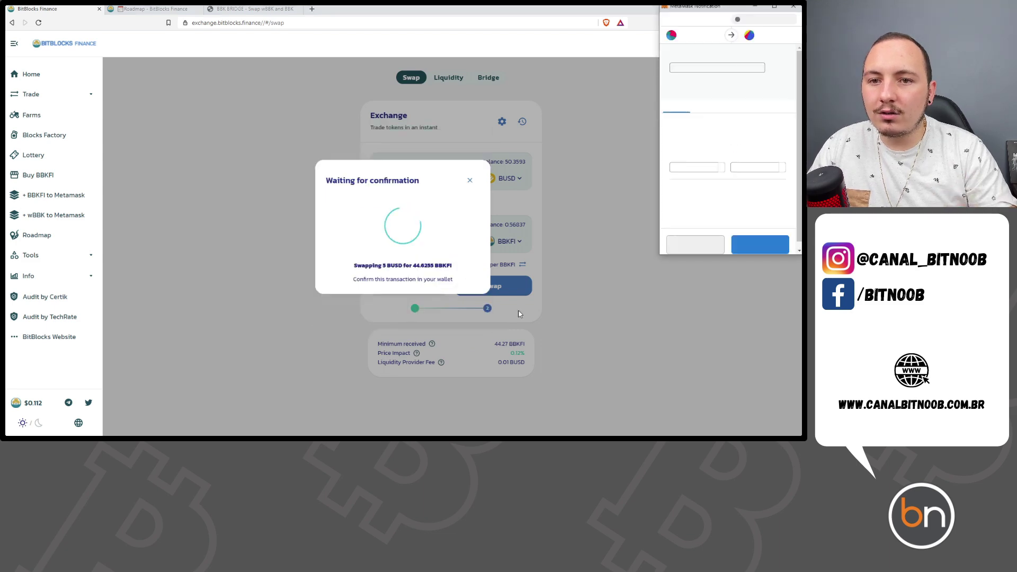
left_click(769, 240)
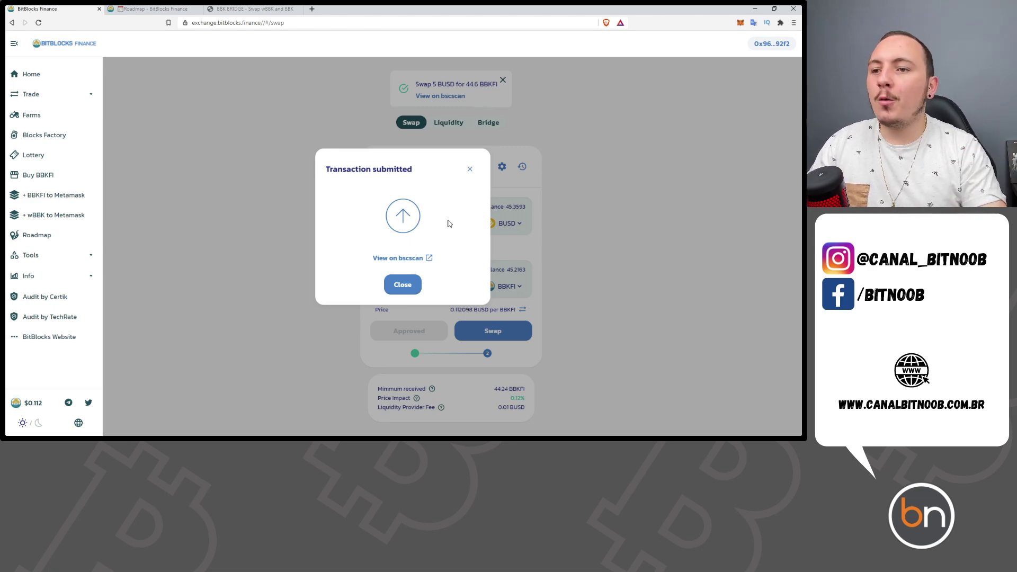
left_click(399, 291)
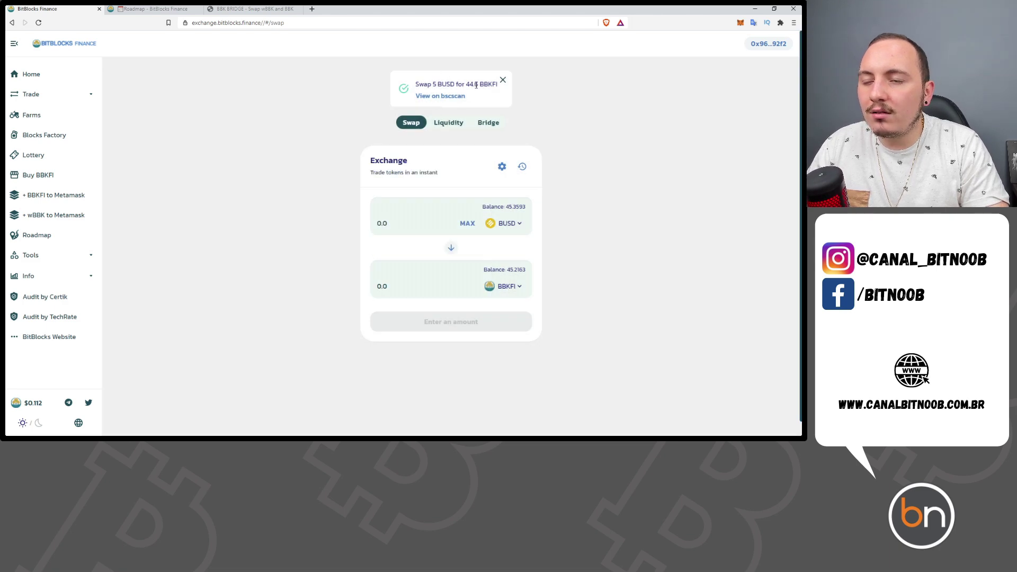
left_click_drag(417, 83, 498, 87)
left_click(581, 127)
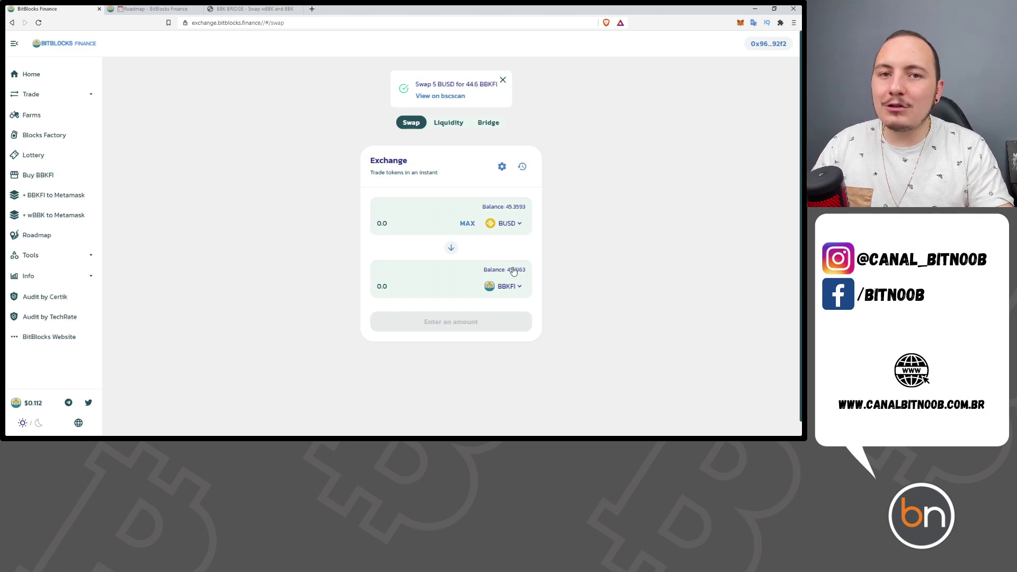
left_click(23, 114)
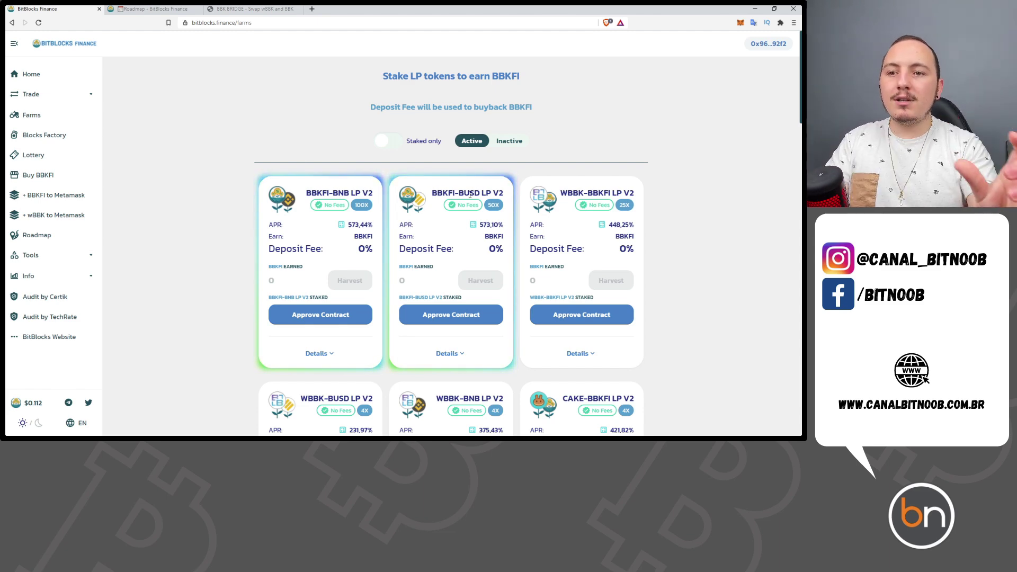
- Review the farm cards, including WBBK-BBKFI LP V2 at 448.25% APR
left_click_drag(585, 194, 612, 194)
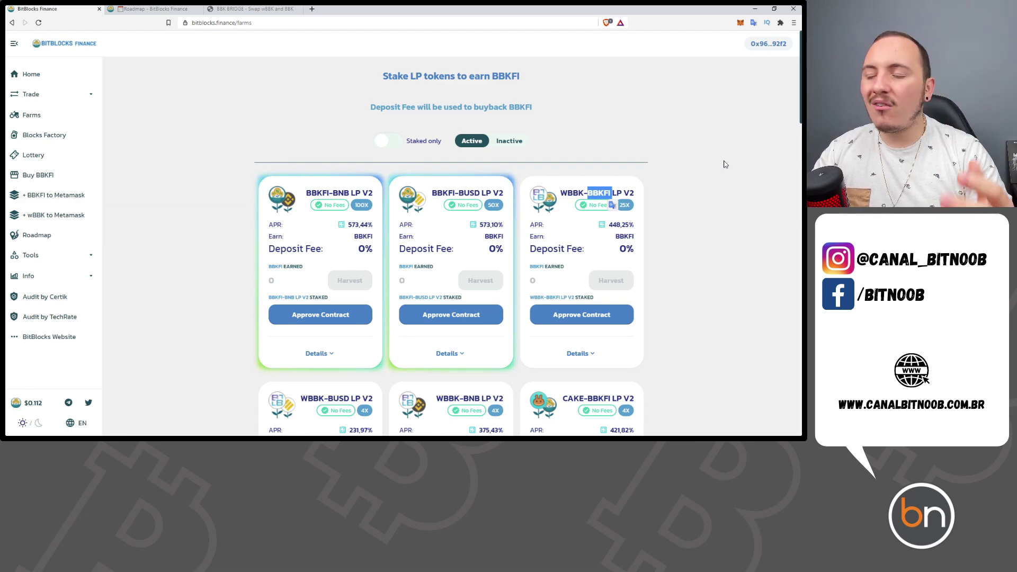
left_click(579, 203)
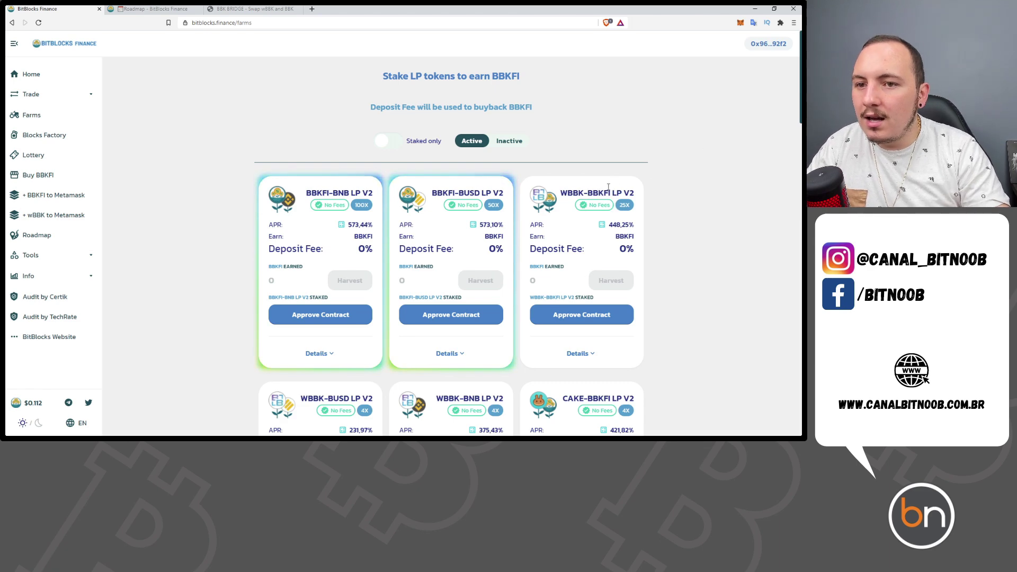
left_click(55, 95)
- Set up an exchange from BNB into wBBK, found by searching 'bbk'
left_click(56, 110)
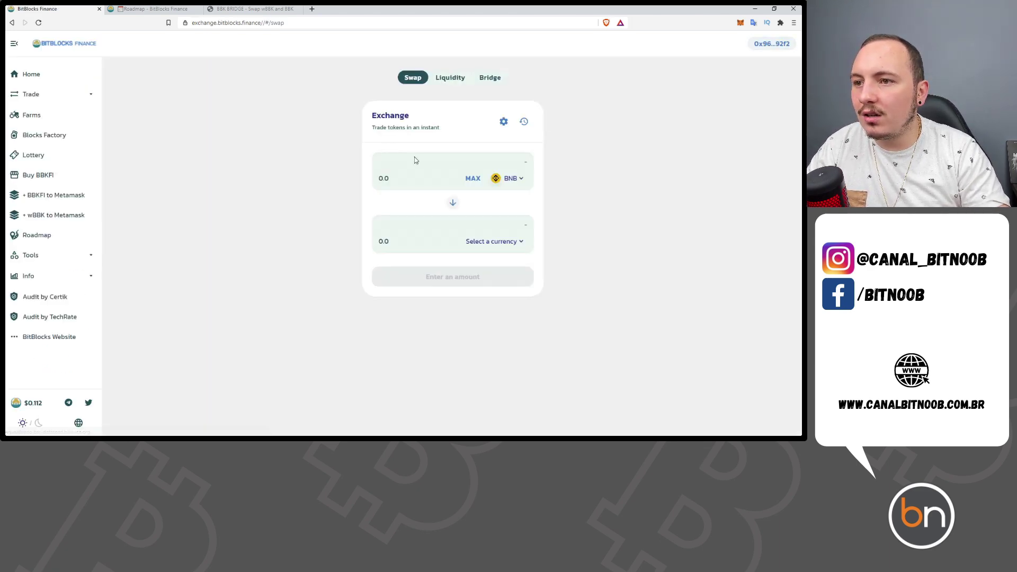
left_click(493, 239)
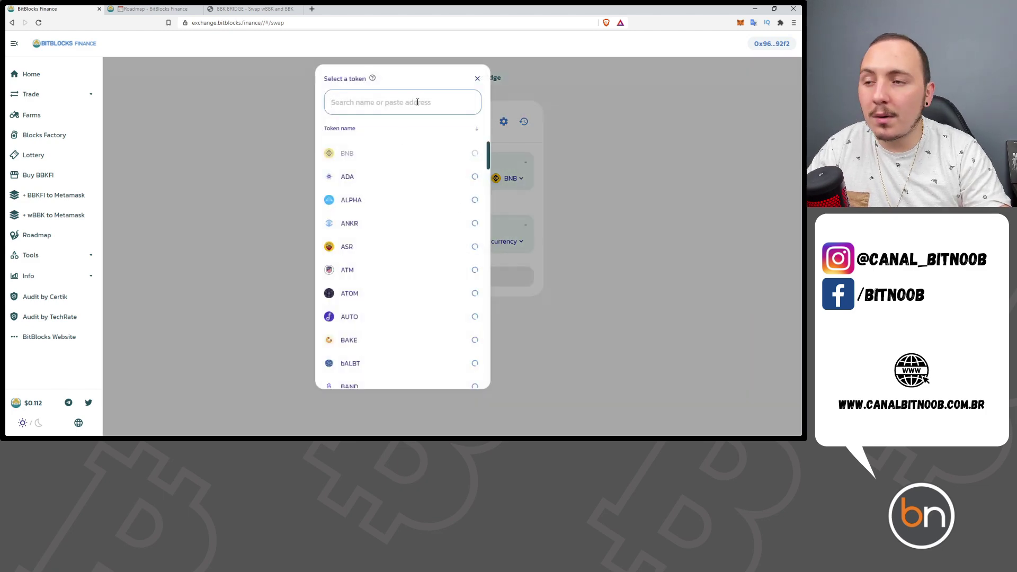
type("bbk")
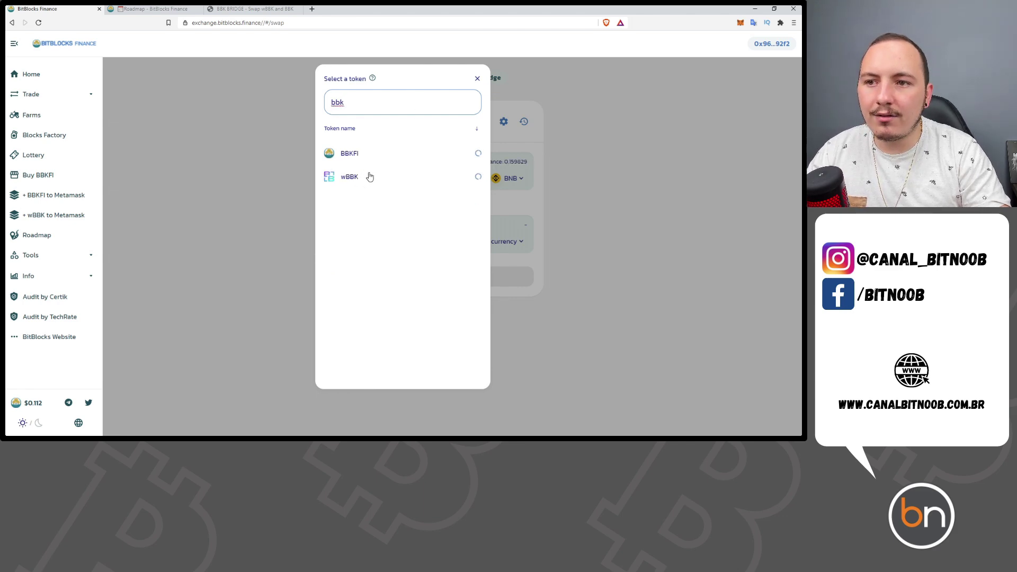
left_click(354, 180)
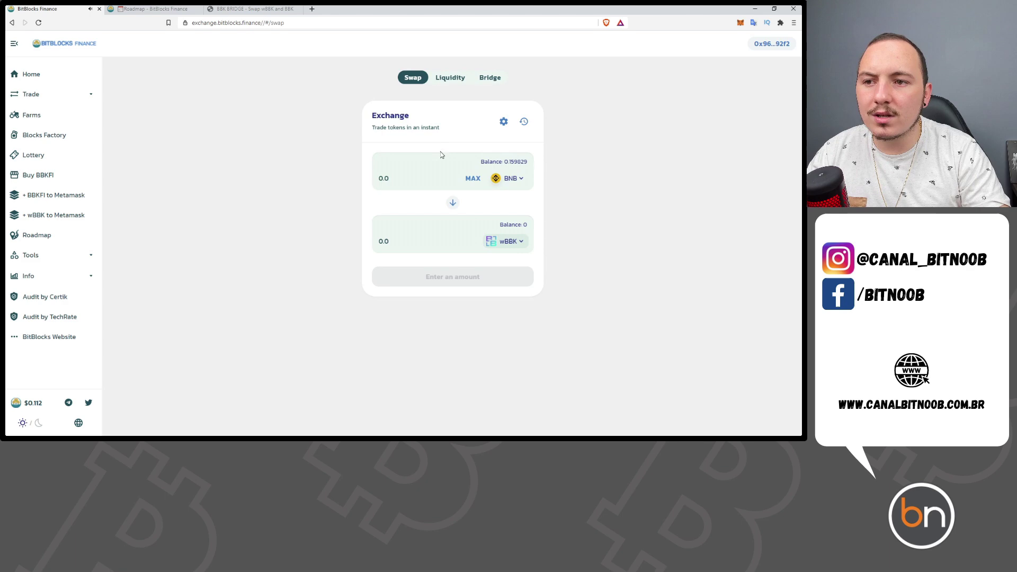
left_click(499, 180)
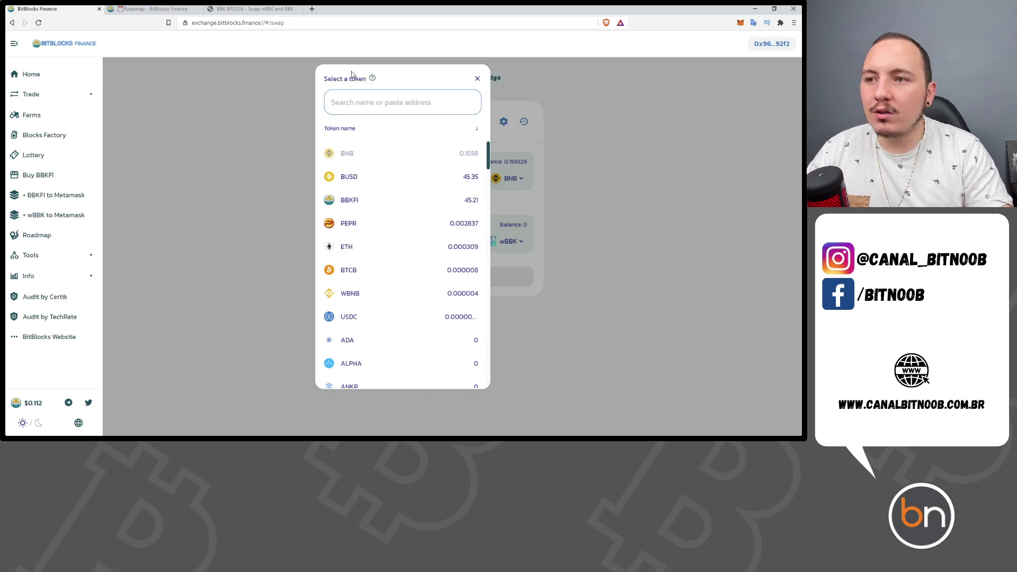
left_click(215, 159)
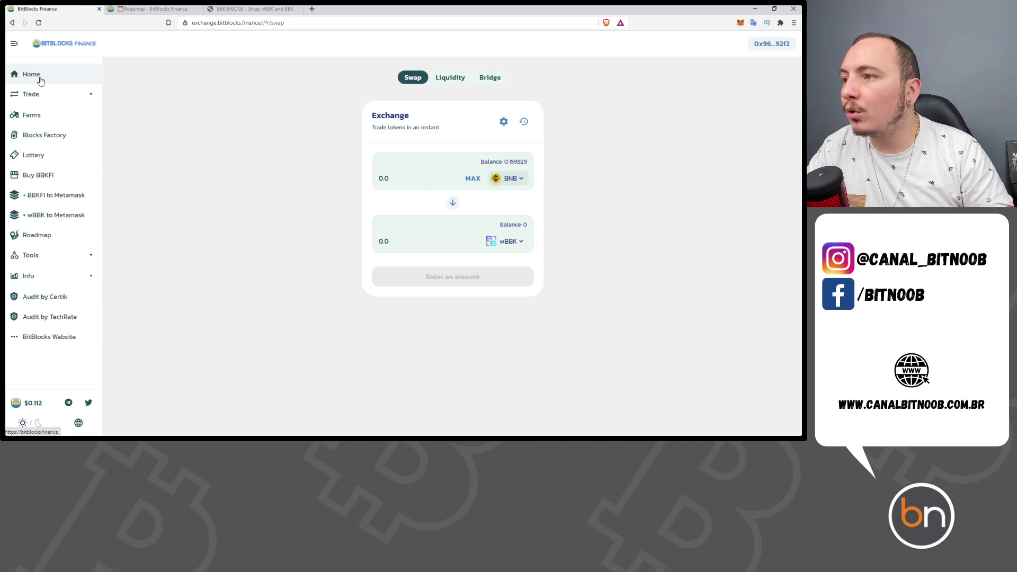
- Go from Home to the Farms page and locate the BBKFI-BUSD LP V2 farm
left_click(40, 81)
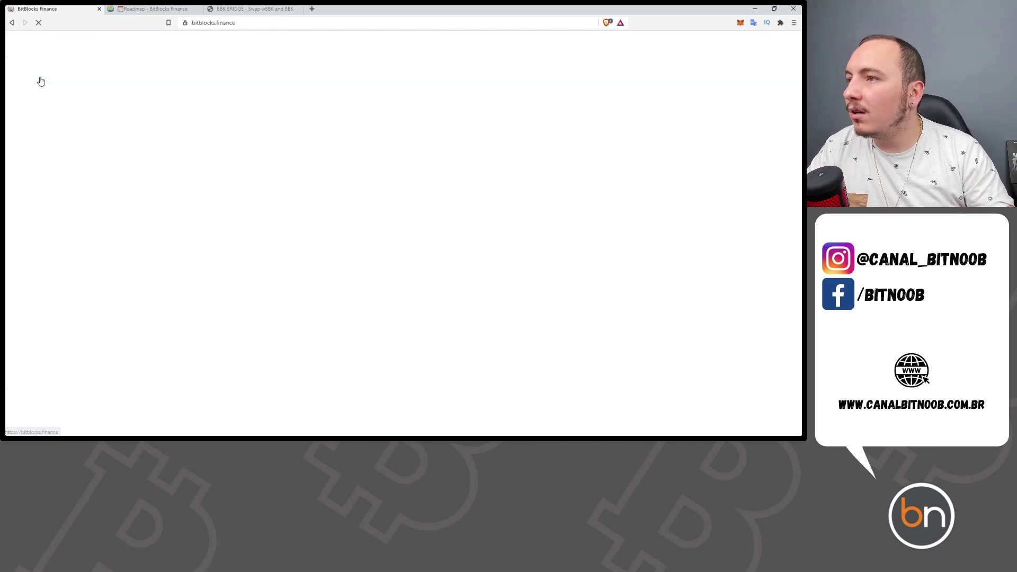
left_click(31, 116)
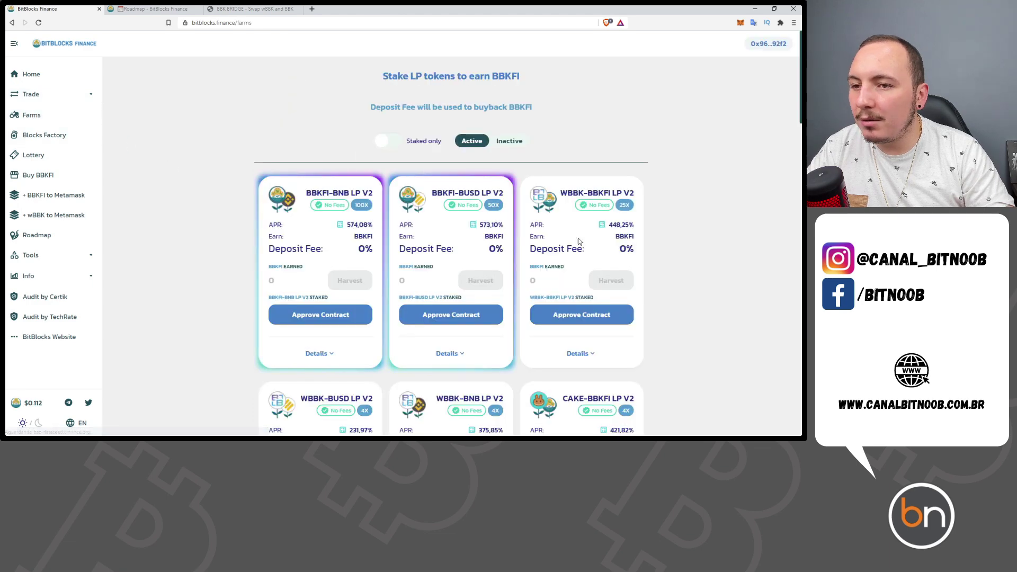
mouse_move(438, 193)
left_mouse_down()
mouse_move(455, 193)
mouse_move(432, 193)
left_mouse_up()
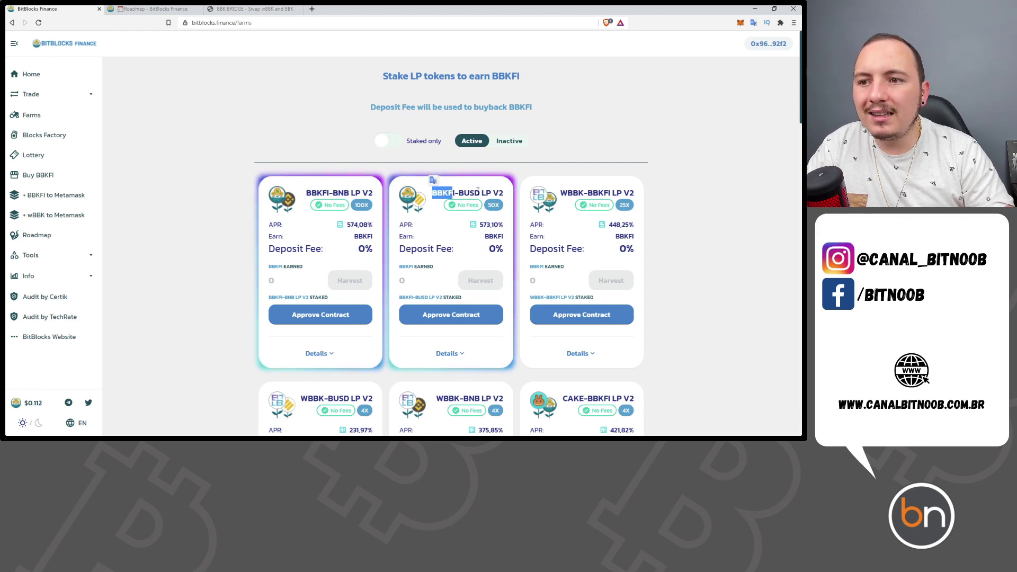
double_click(462, 193)
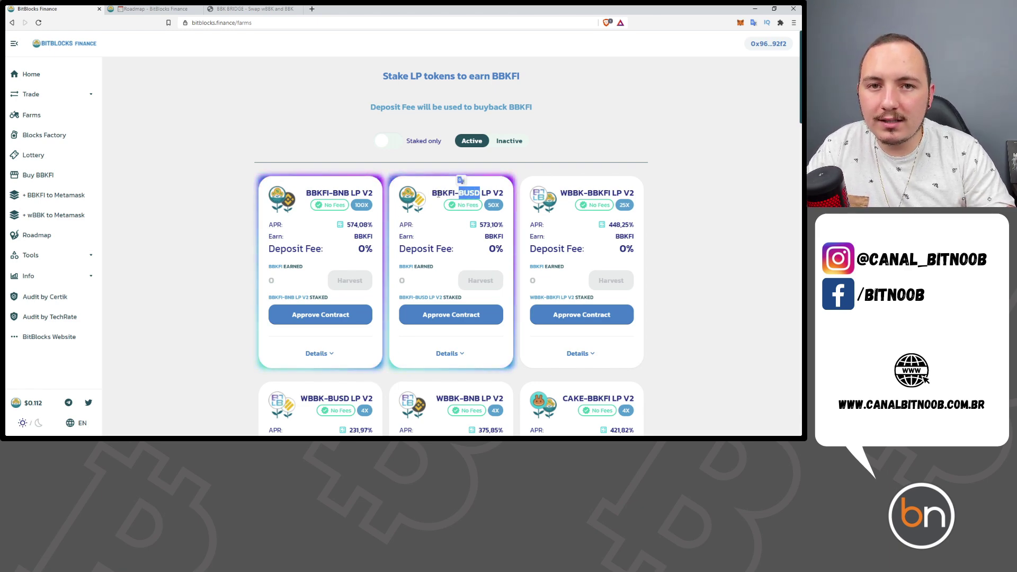
scroll(448, 180, "down", 2)
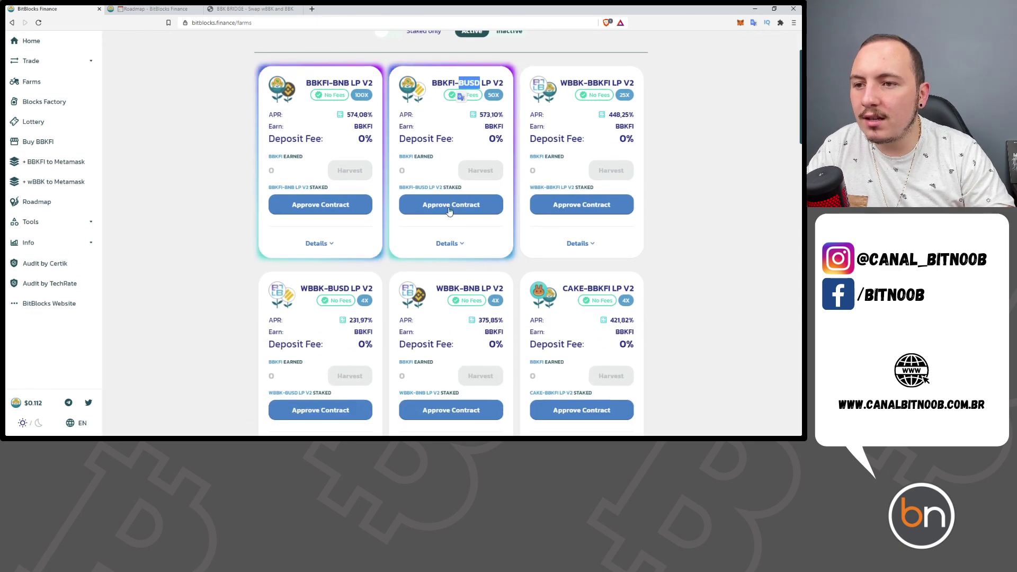
- Approve the BBKFI-BUSD LP V2 farm contract and confirm it in MetaMask
left_click(445, 206)
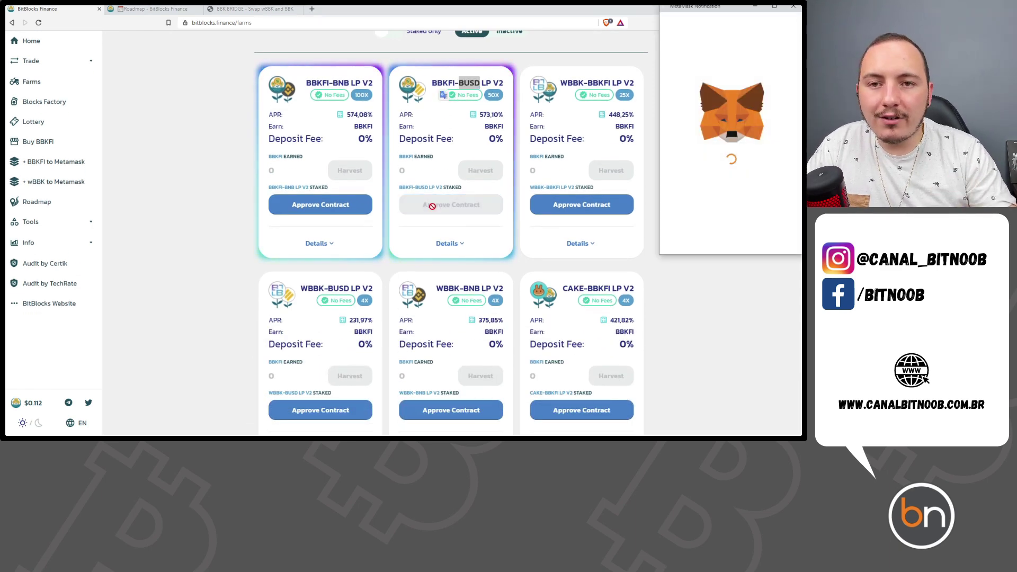
scroll(795, 191, "down", 1)
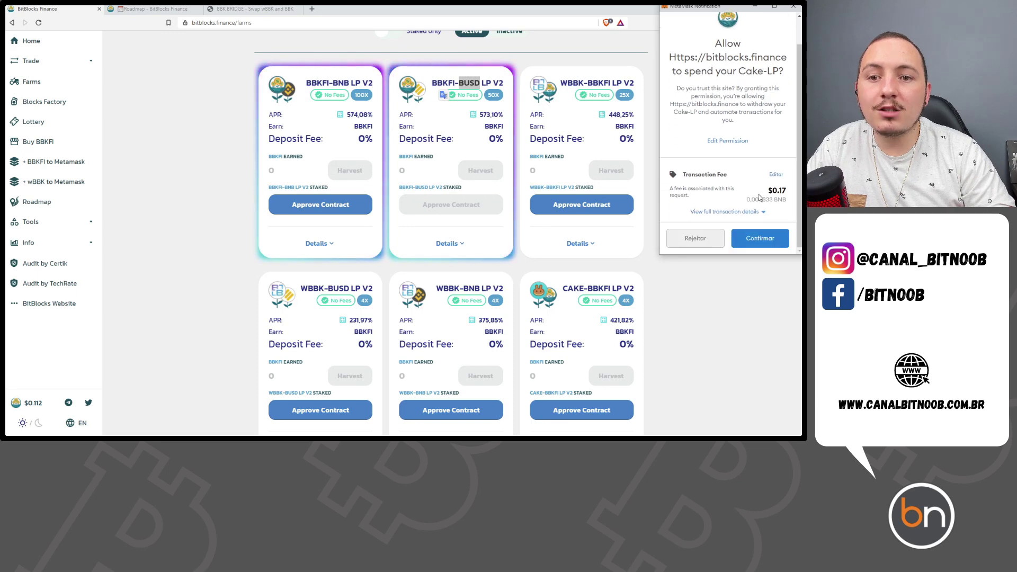
left_click(767, 239)
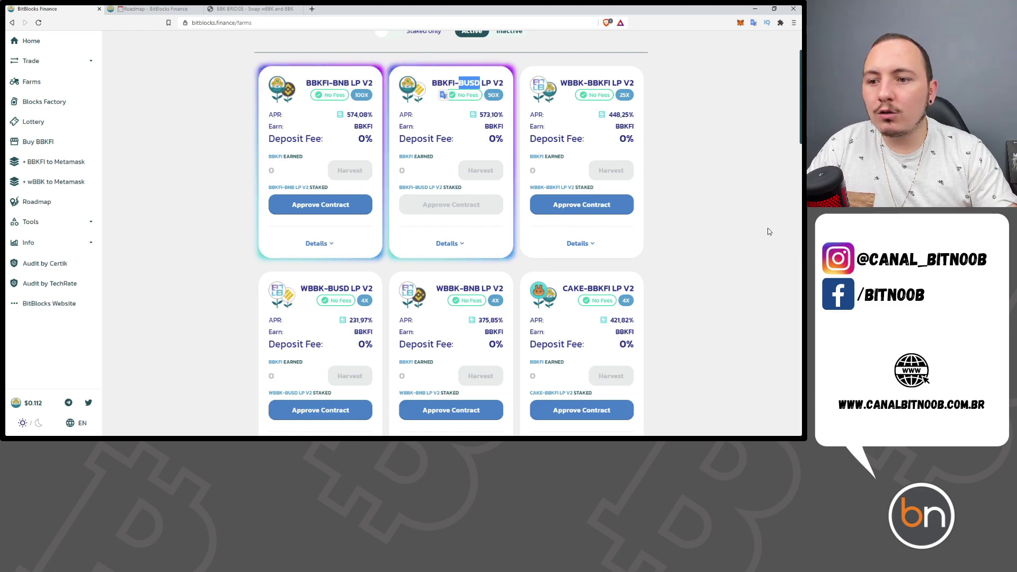
scroll(718, 271, "down", 9)
scroll(611, 337, "down", 13)
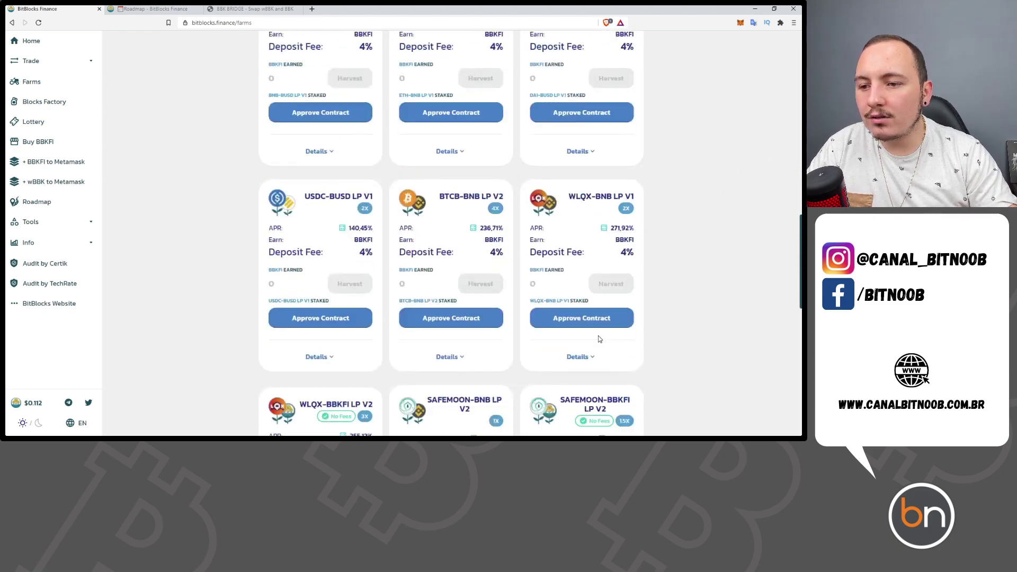
scroll(474, 337, "up", 5)
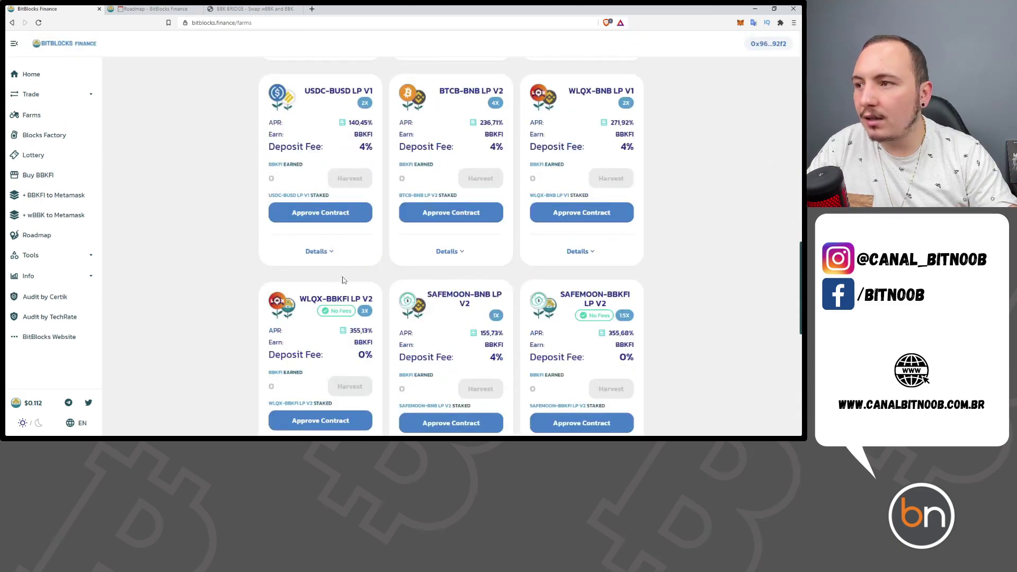
scroll(432, 333, "up", 5)
scroll(432, 333, "up", 5)
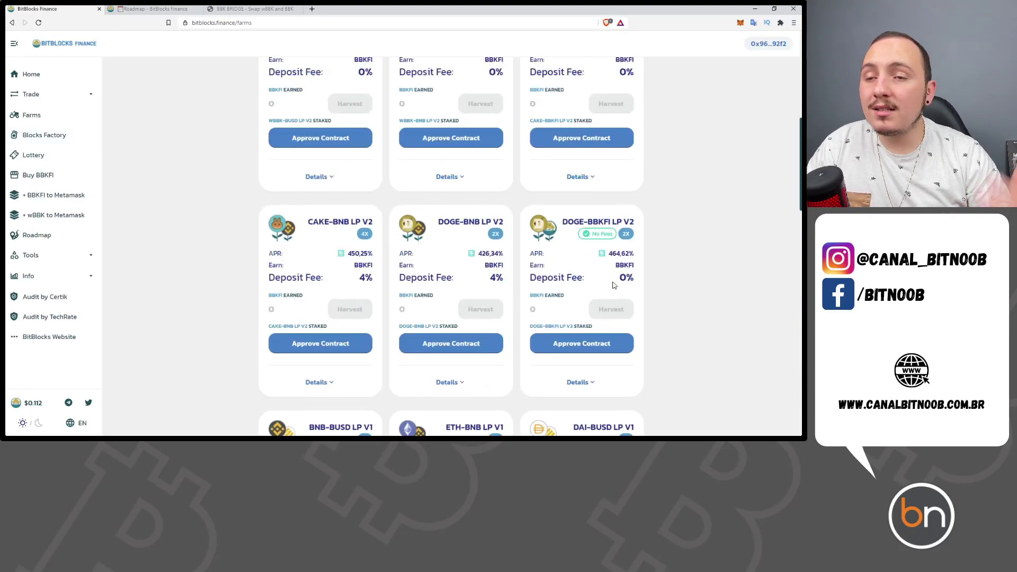
scroll(583, 275, "up", 6)
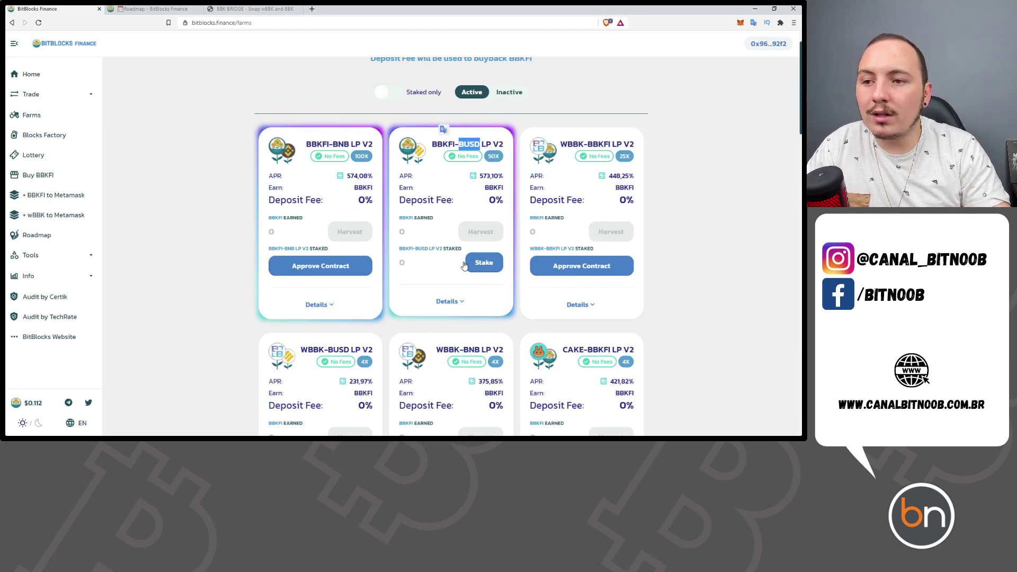
- Check the Stake form showing 0 LP available, then expand the farm's Details
left_click(477, 263)
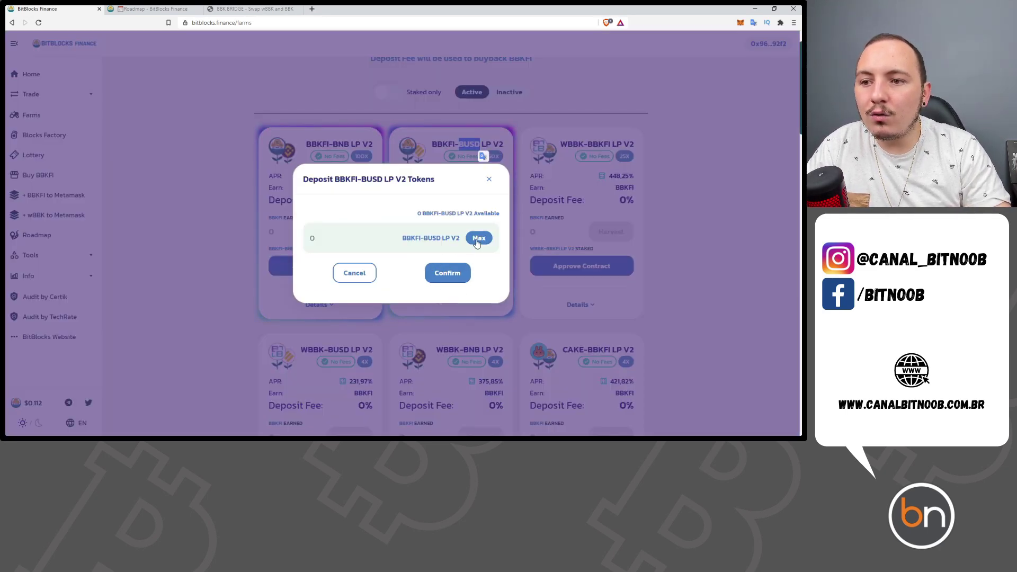
left_click(462, 307)
left_click(449, 302)
key("alt+Tab")
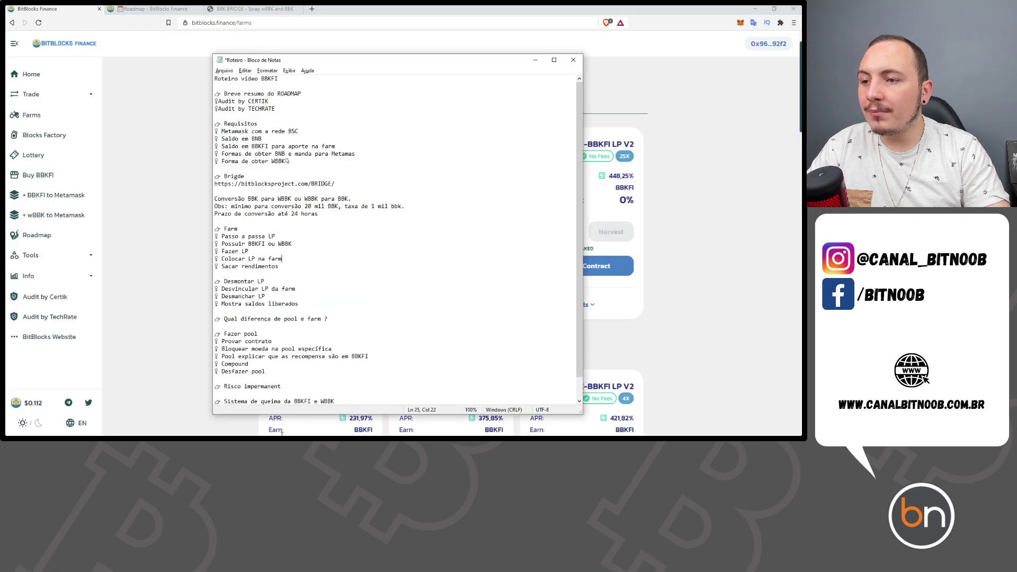
- Delete 'BBK' from WBBK in the script line 'Possuir BBKFI ou WBBK', then minimize Notepad
left_click_drag(292, 244, 221, 244)
left_click_drag(292, 245, 281, 245)
left_click_drag(424, 61, 363, 74)
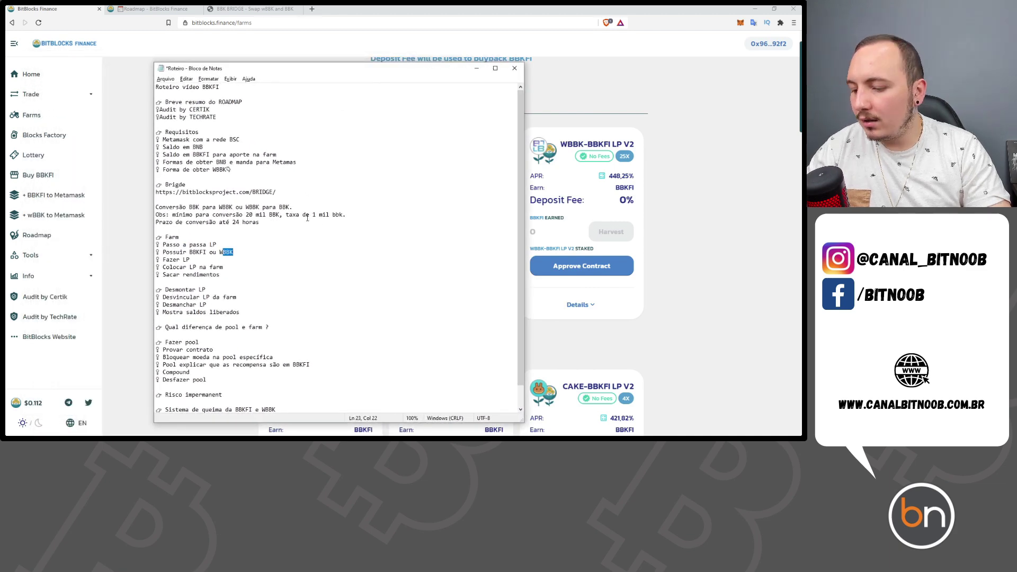
key("BackSpace")
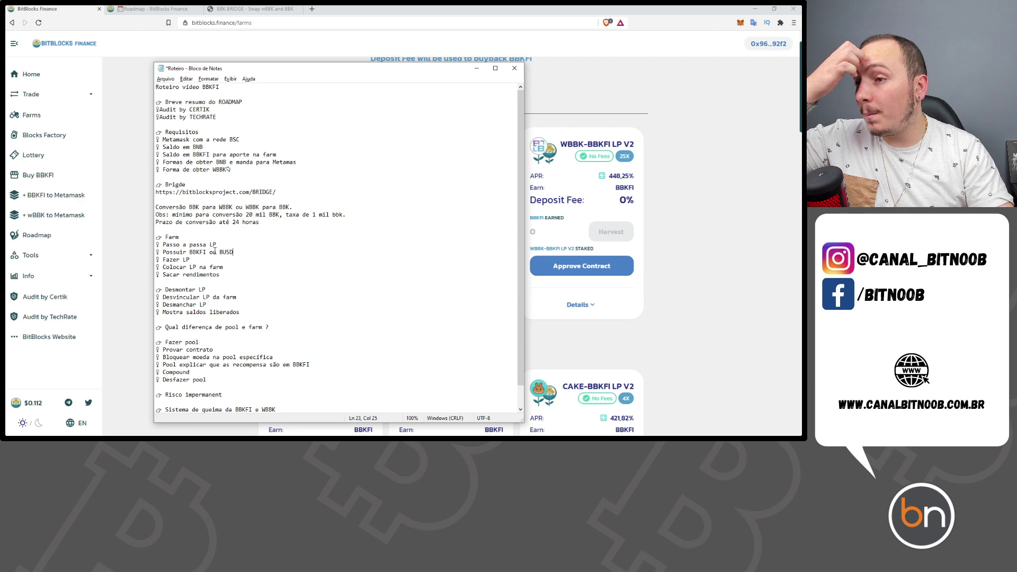
left_click_drag(190, 260, 162, 263)
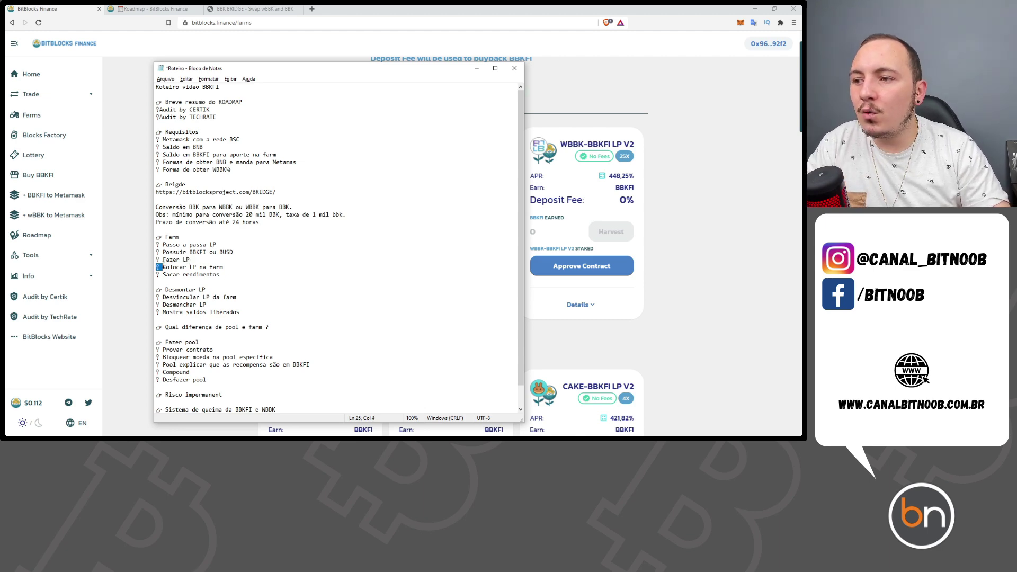
left_click(477, 68)
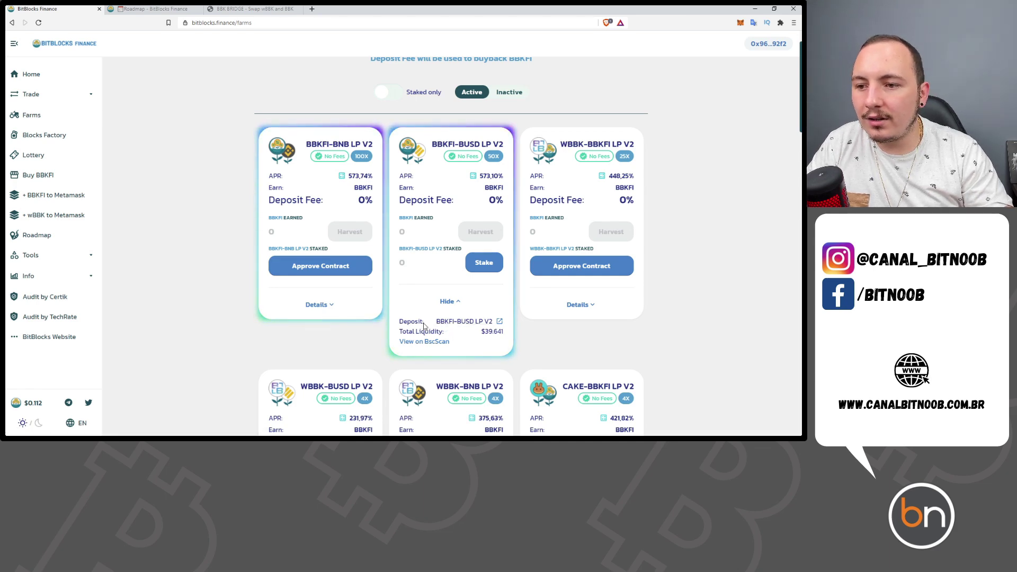
- Open Add Liquidity for BBKFI-BUSD and fill the full 45.2163 BBKFI, matched by 5.05221 BUSD
left_click(475, 324)
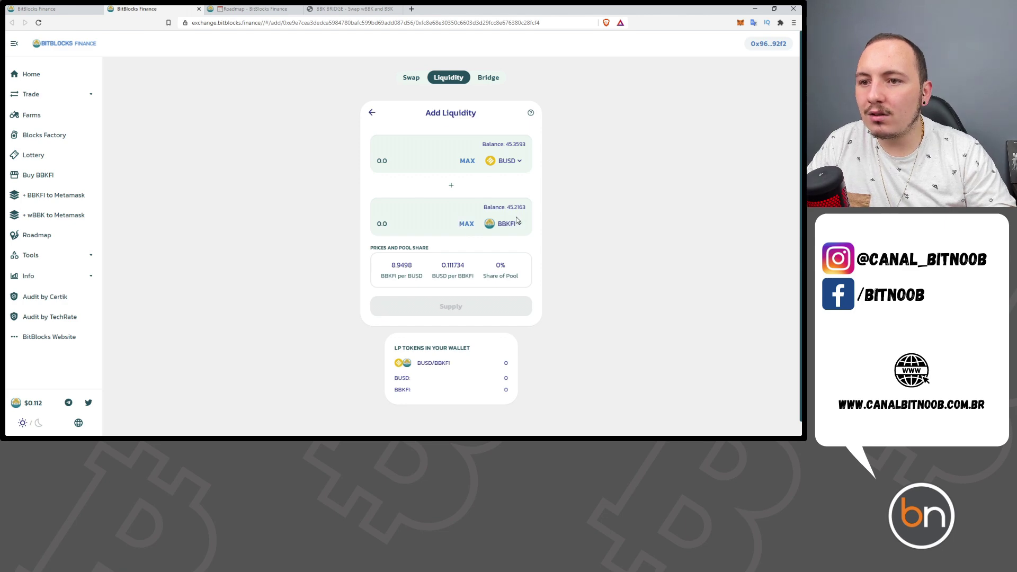
left_click(469, 225)
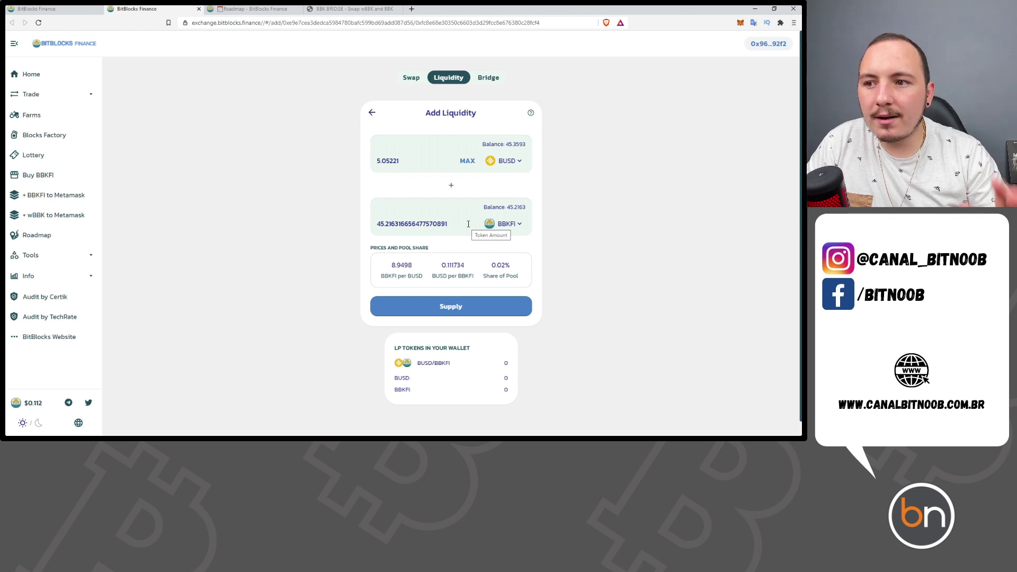
left_click_drag(400, 161, 370, 162)
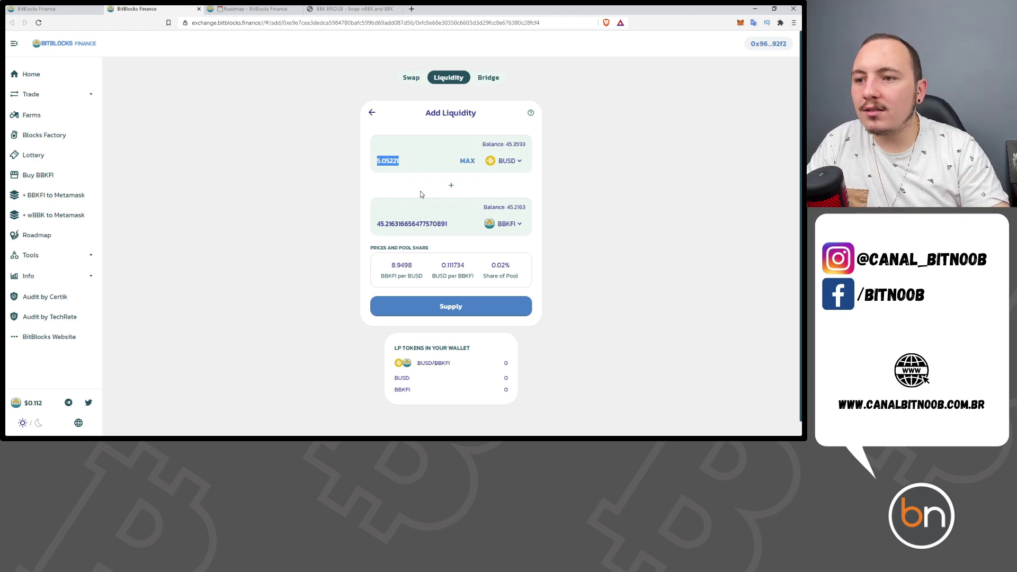
double_click(419, 226)
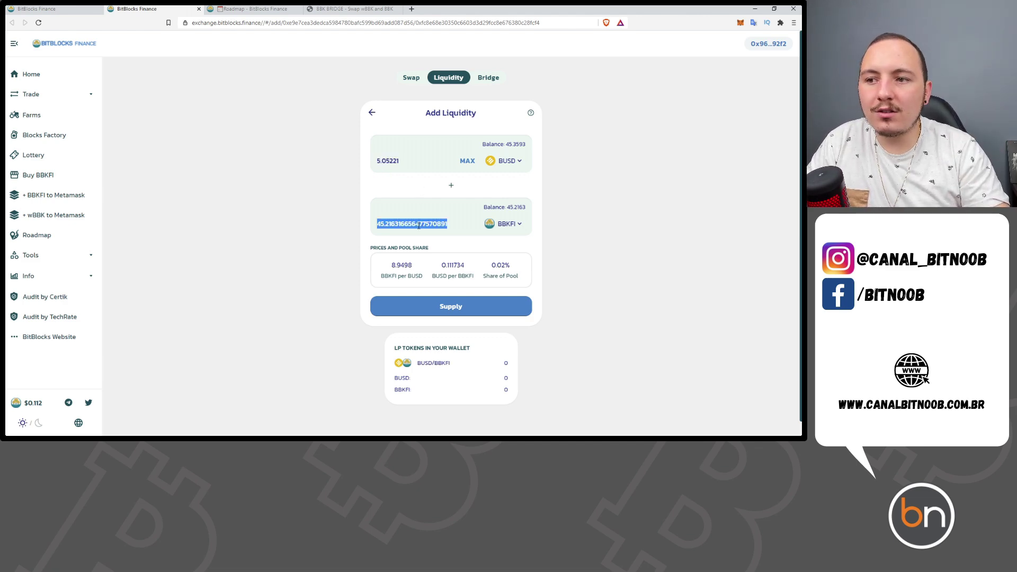
double_click(409, 164)
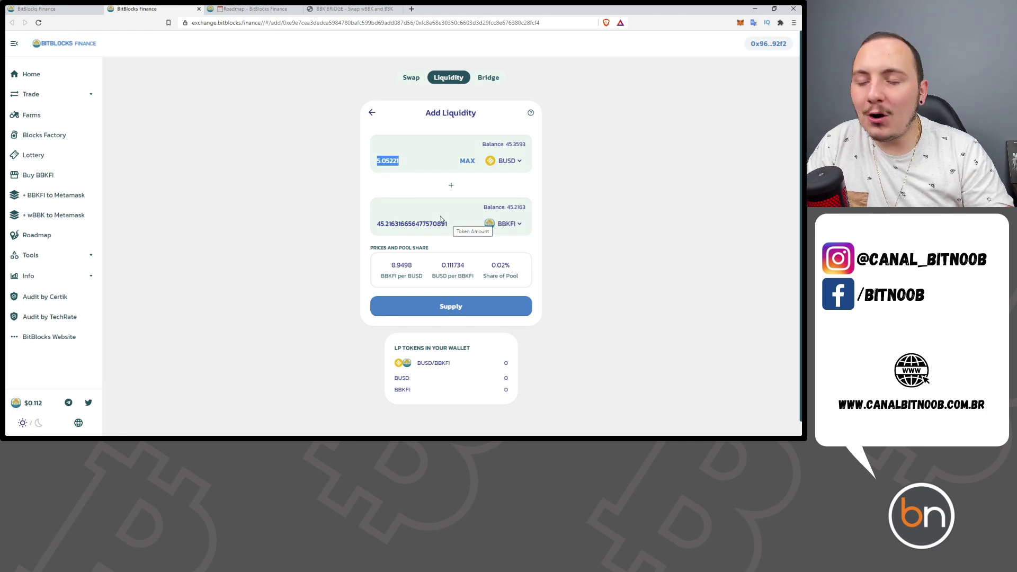
left_click(427, 191)
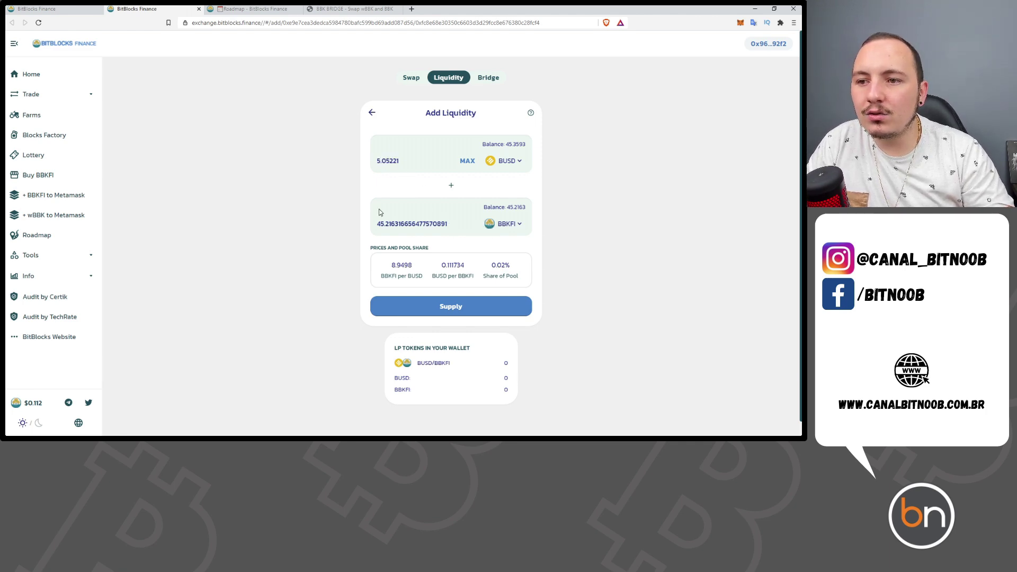
- Supply 5.05221 BUSD and 45.2163 BBKFI and confirm the transaction in MetaMask
left_click(467, 317)
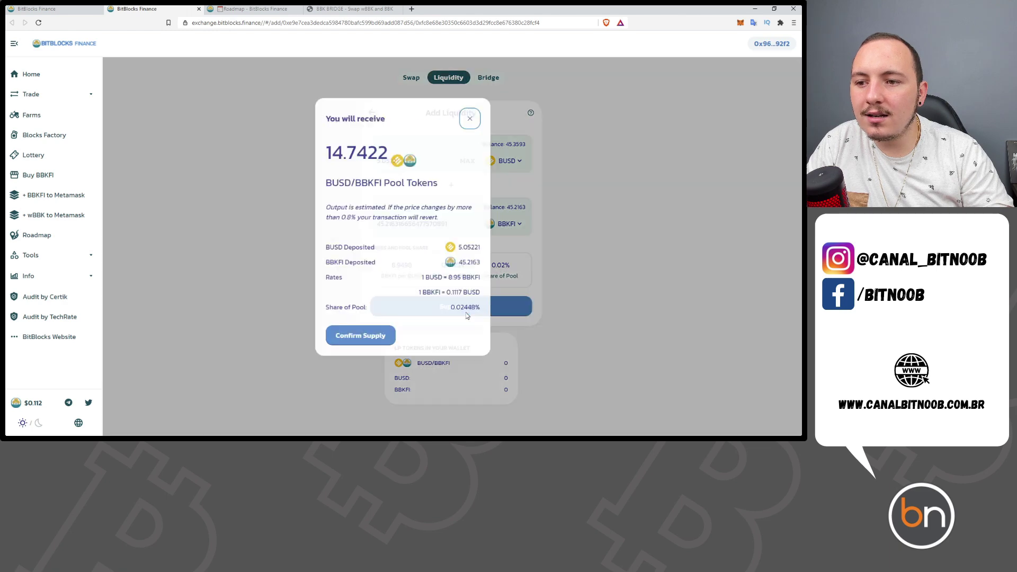
left_click(373, 337)
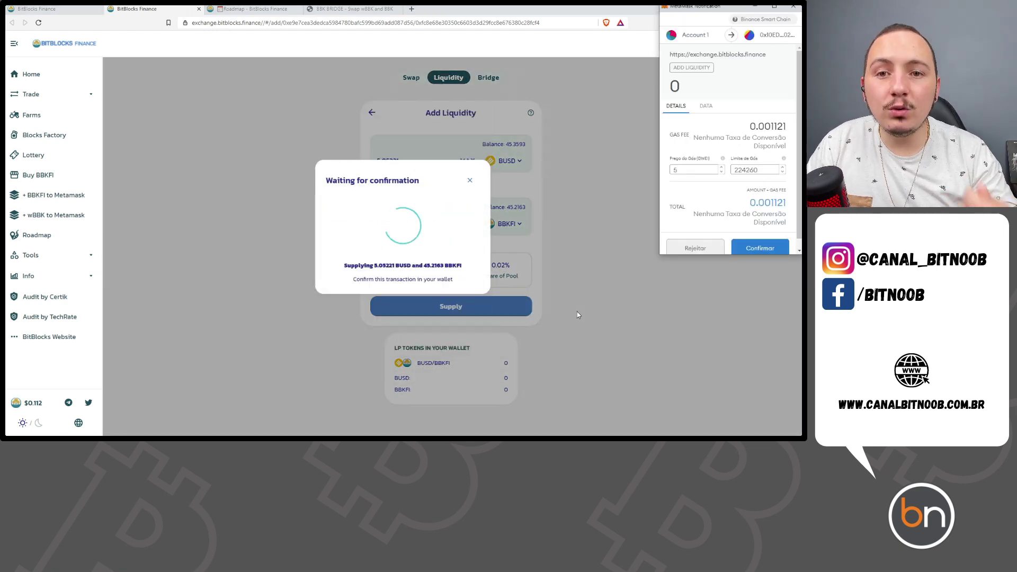
left_click(765, 249)
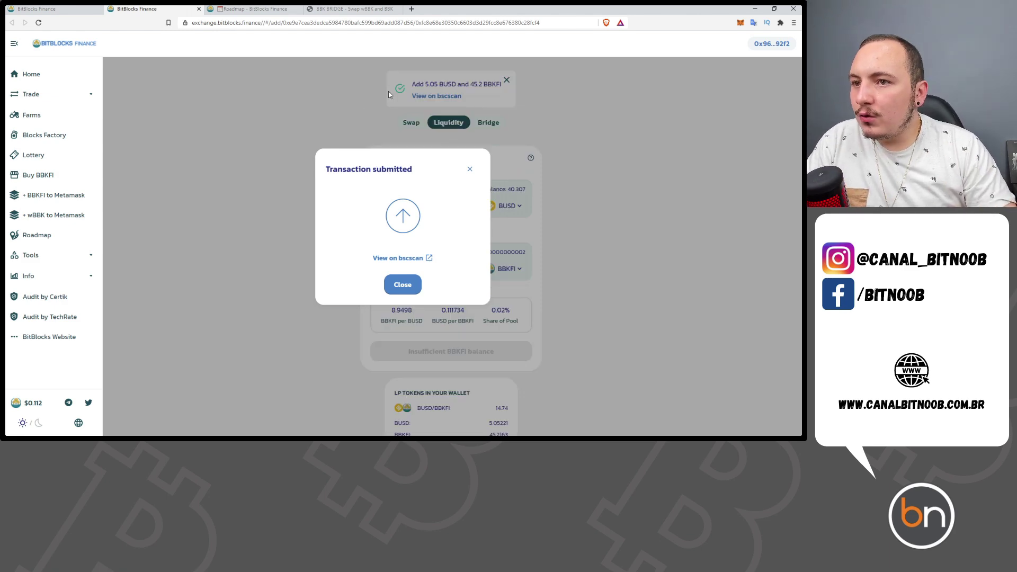
left_click(470, 169)
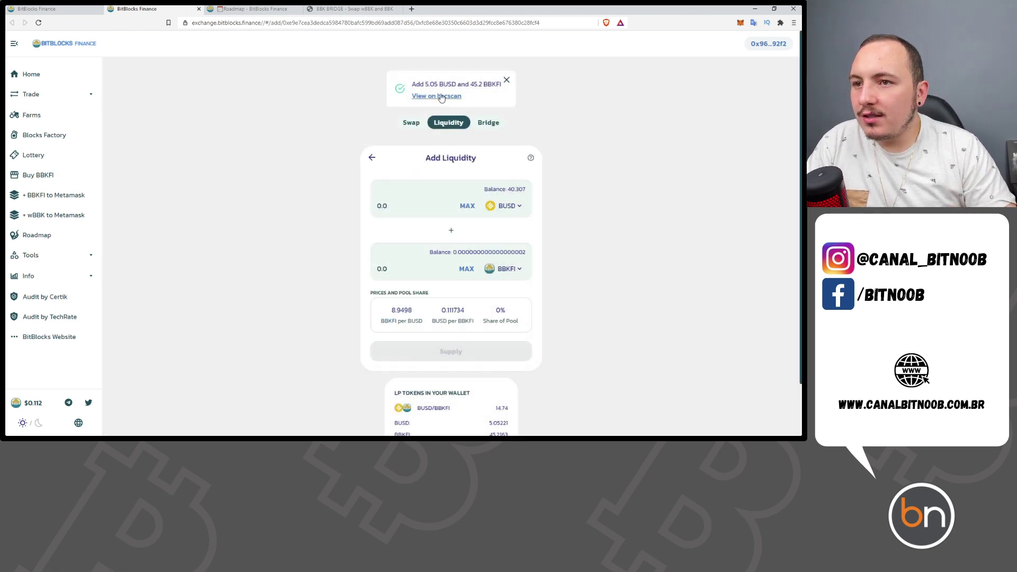
- Check the 14.74 BUSD/BBKFI LP tokens in the wallet, then switch back to the Farms tab
scroll(413, 364, "down", 2)
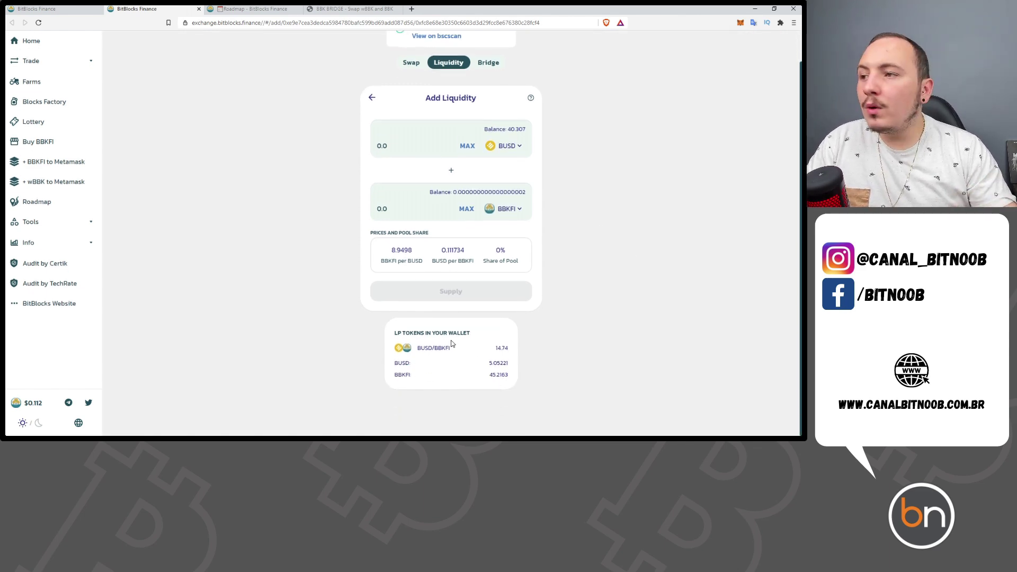
scroll(452, 344, "up", 1)
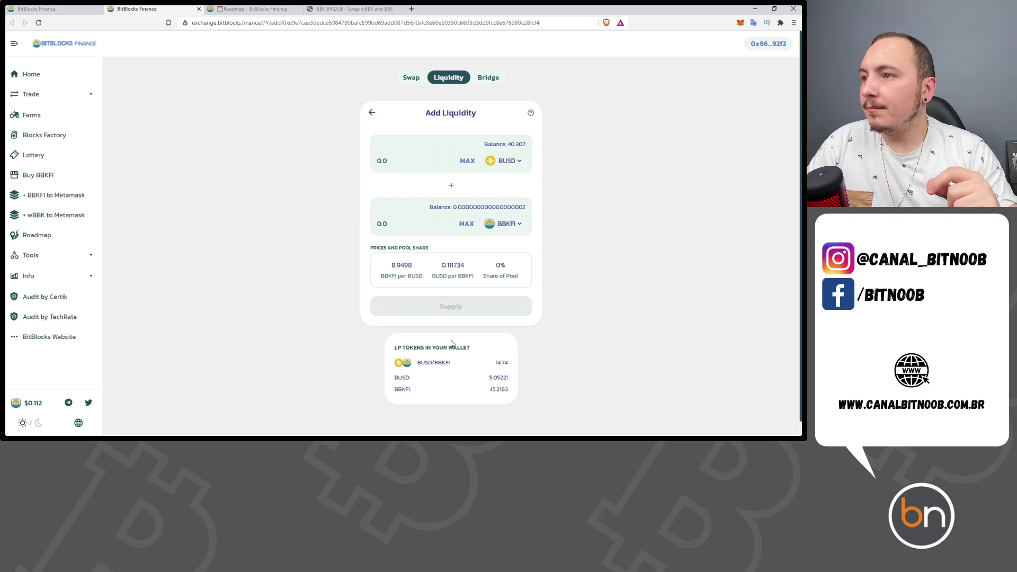
left_click(60, 10)
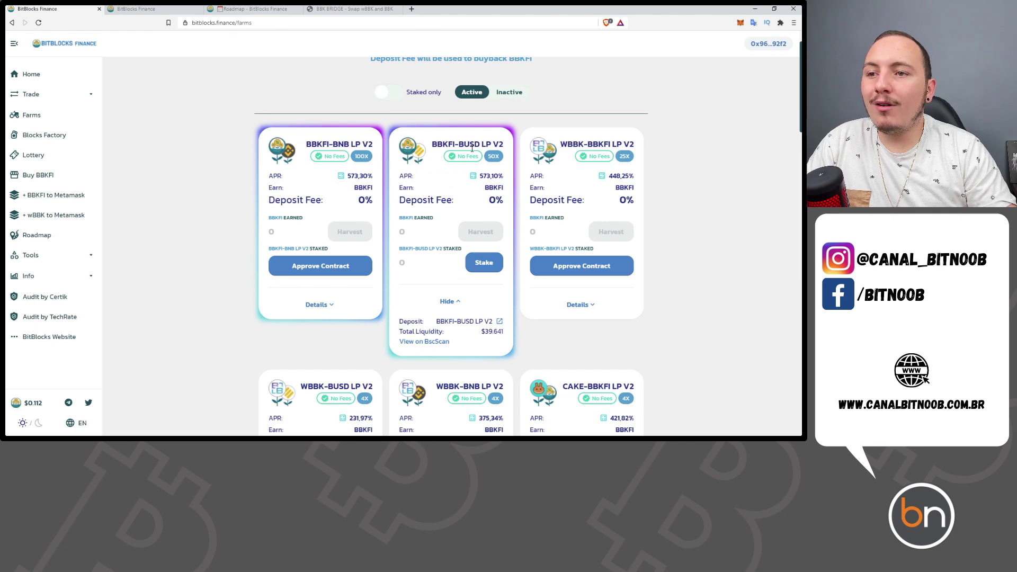
- Open the BBKFI-BUSD LP V2 deposit form and check the 14.742 LP available balance
left_click(480, 265)
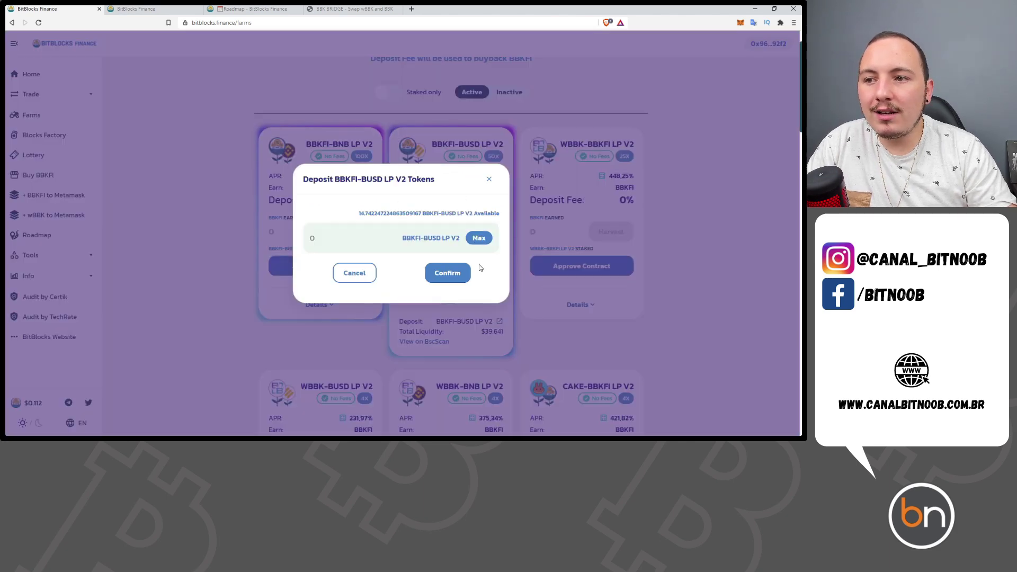
left_click_drag(360, 213, 375, 213)
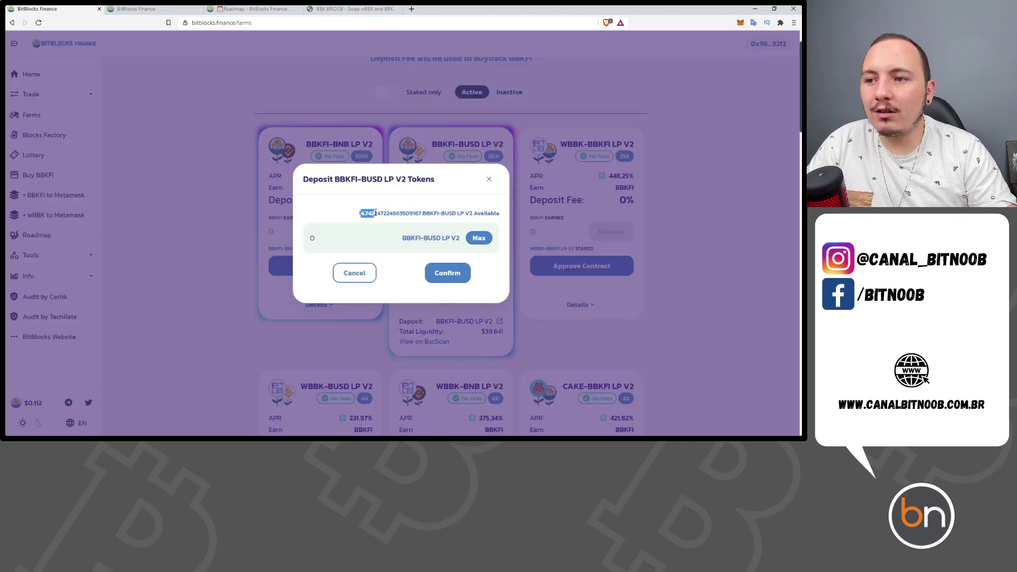
left_click(409, 221)
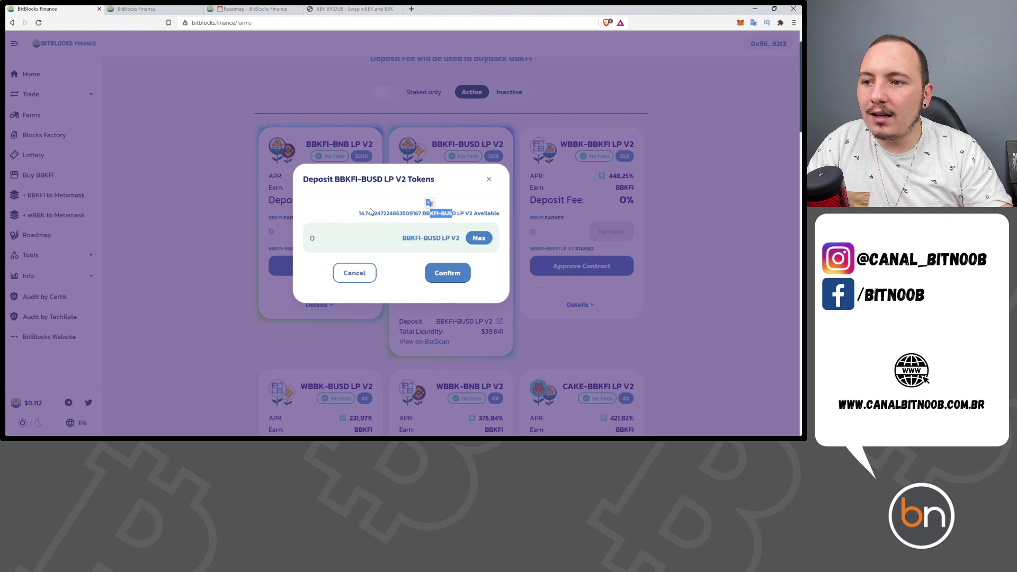
left_click_drag(360, 214, 375, 214)
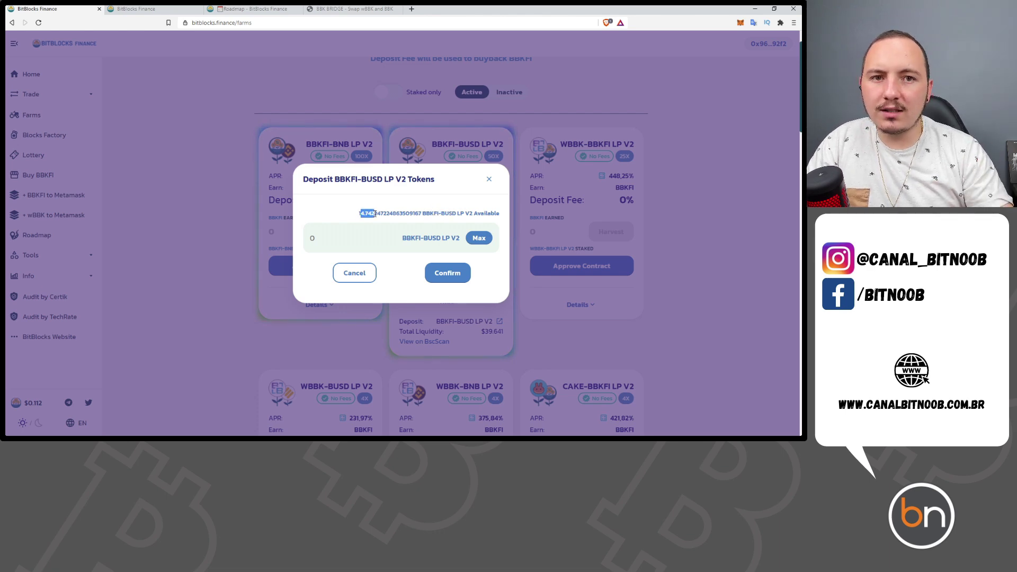
- Deposit the full 14.742 LP balance using Max and approve it in MetaMask
left_click(479, 238)
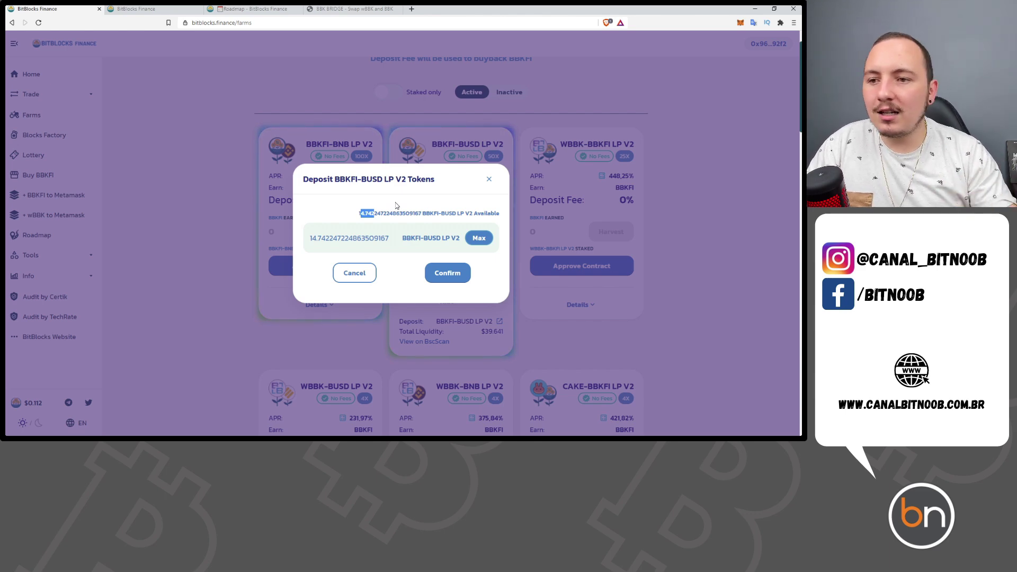
left_click(475, 239)
left_click(454, 273)
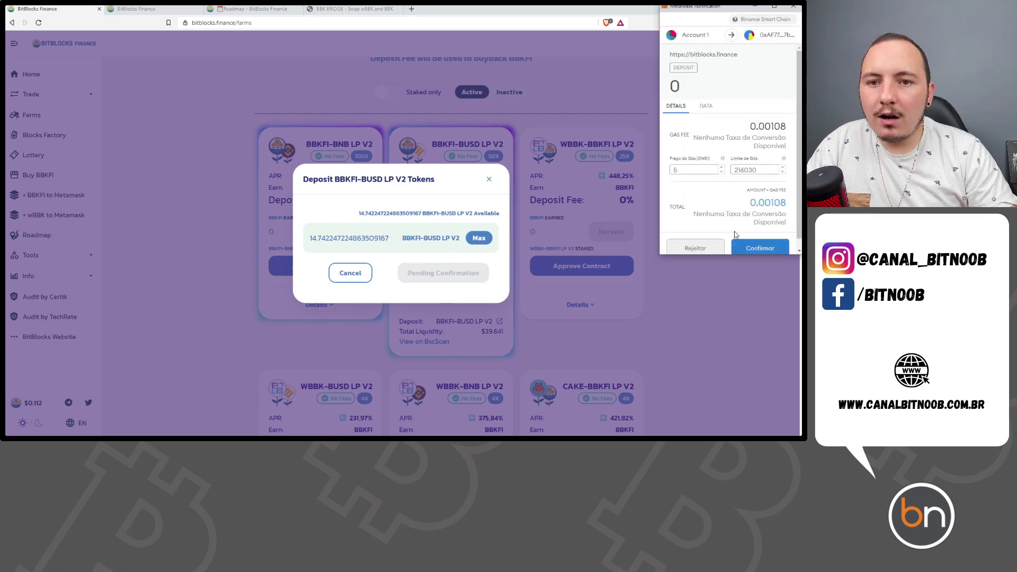
left_click(756, 249)
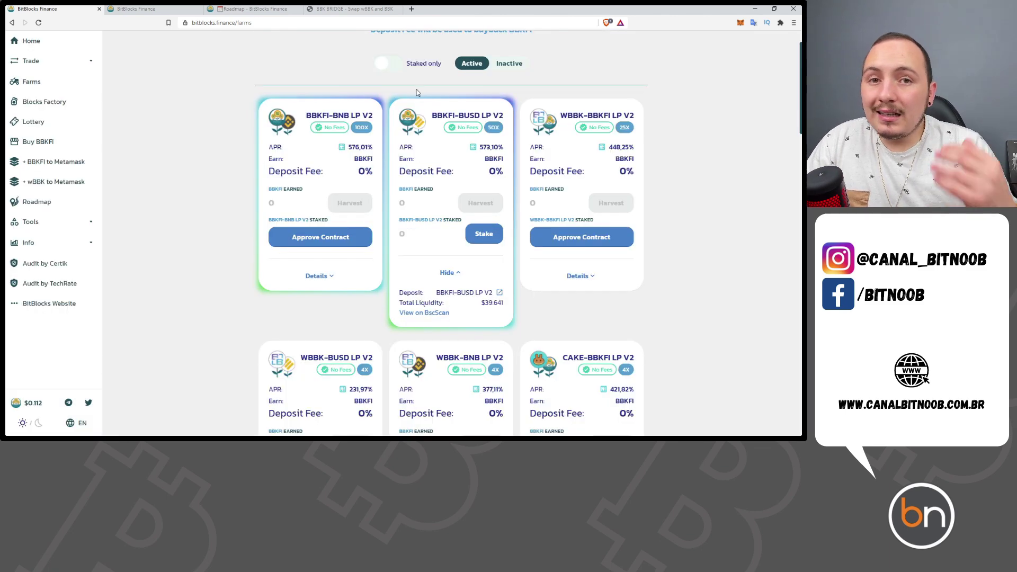
- Speed up the pending Deposit in MetaMask by raising its advanced gas price from 5,5 to 6
left_click(740, 23)
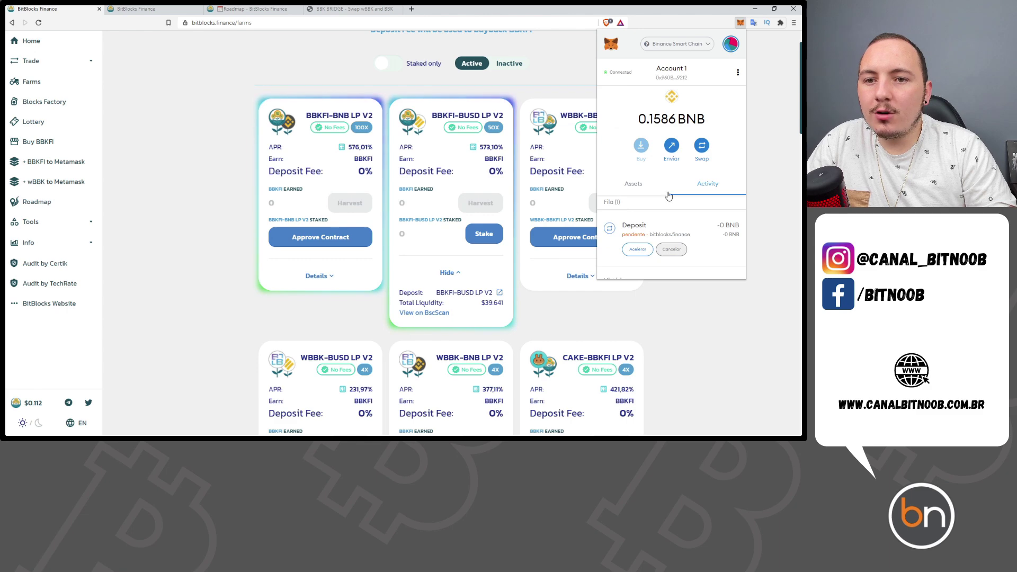
scroll(710, 212, "down", 1)
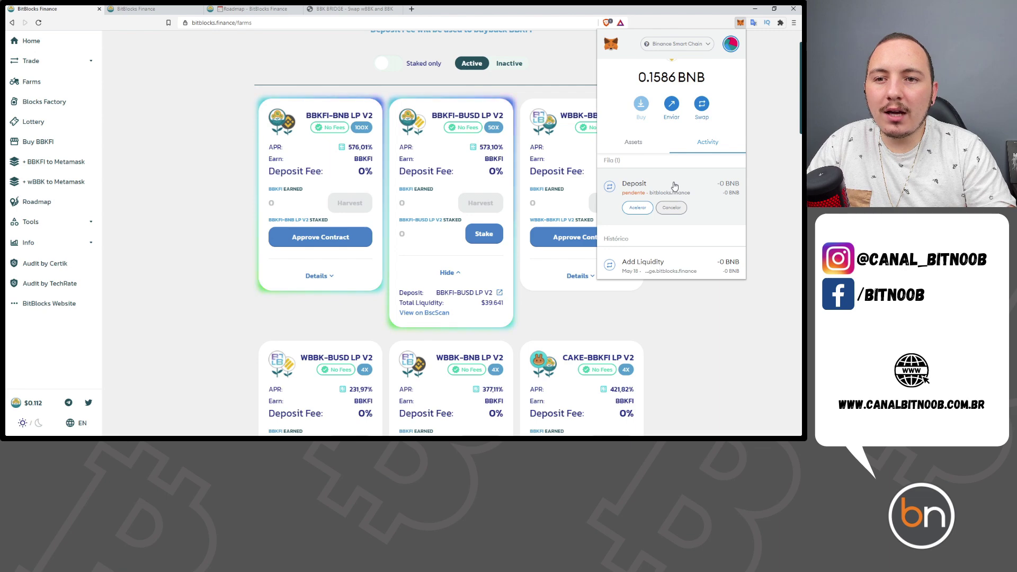
left_click(638, 208)
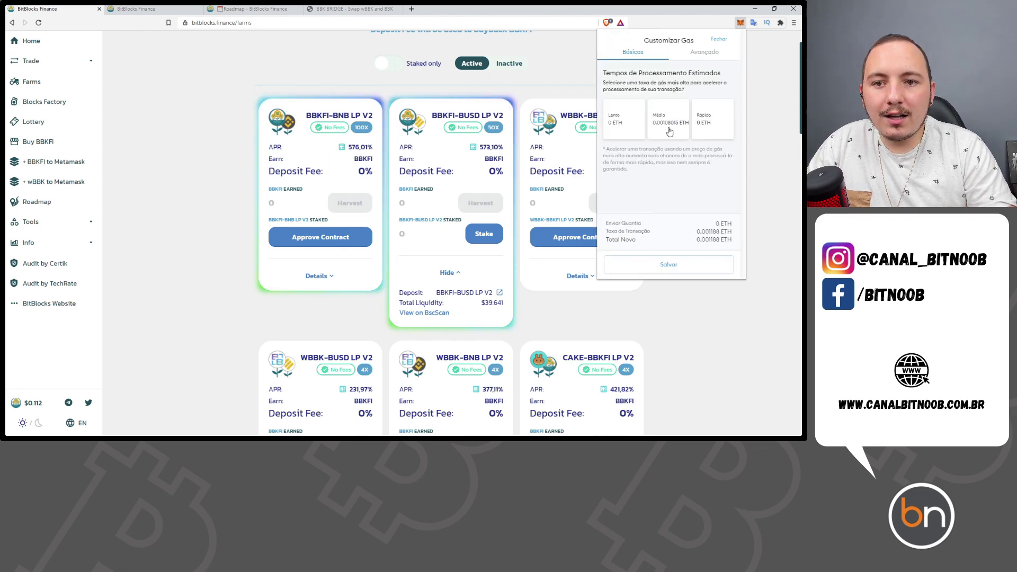
left_click_drag(701, 232, 710, 234)
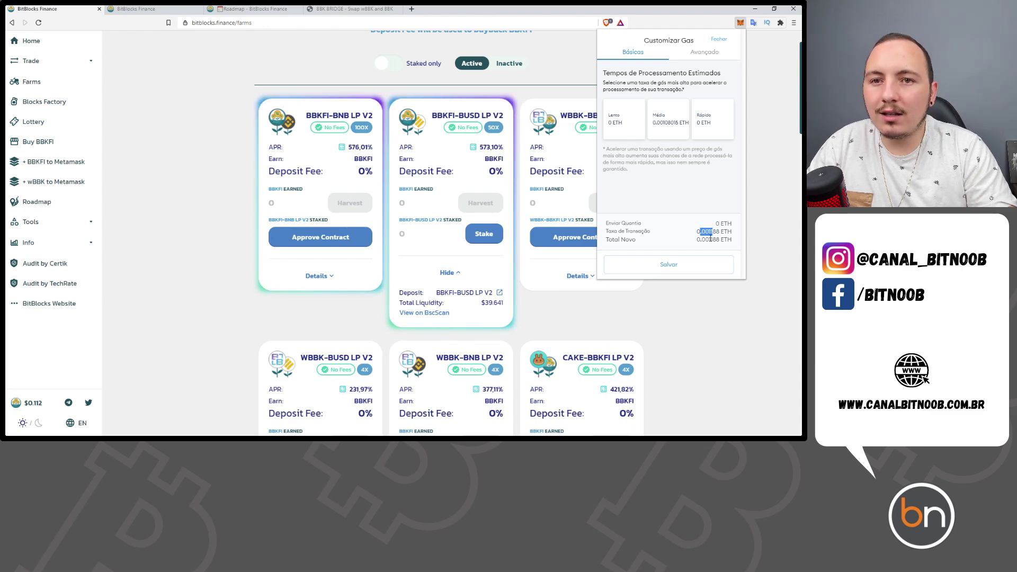
left_click(704, 55)
double_click(647, 101)
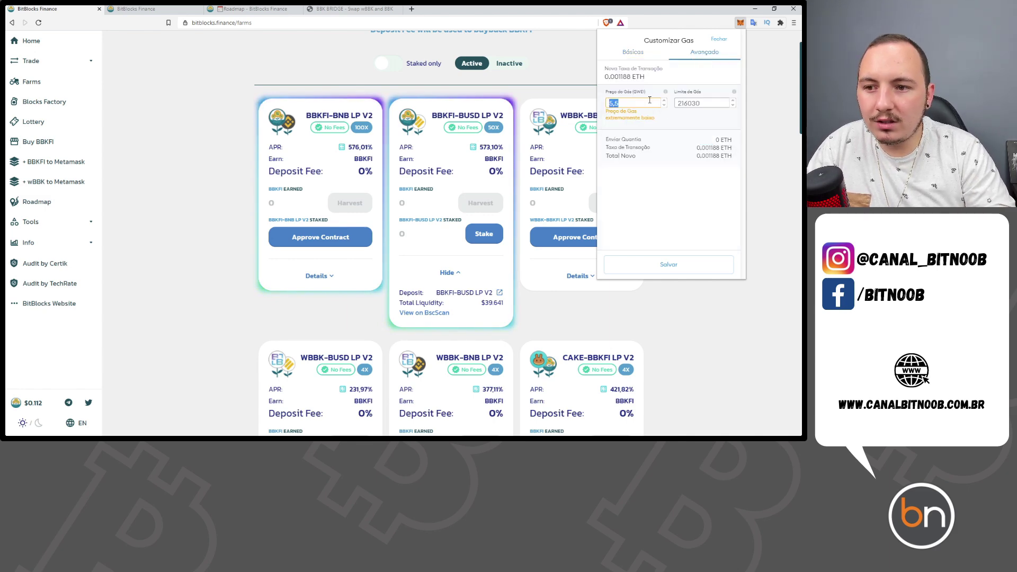
type("6")
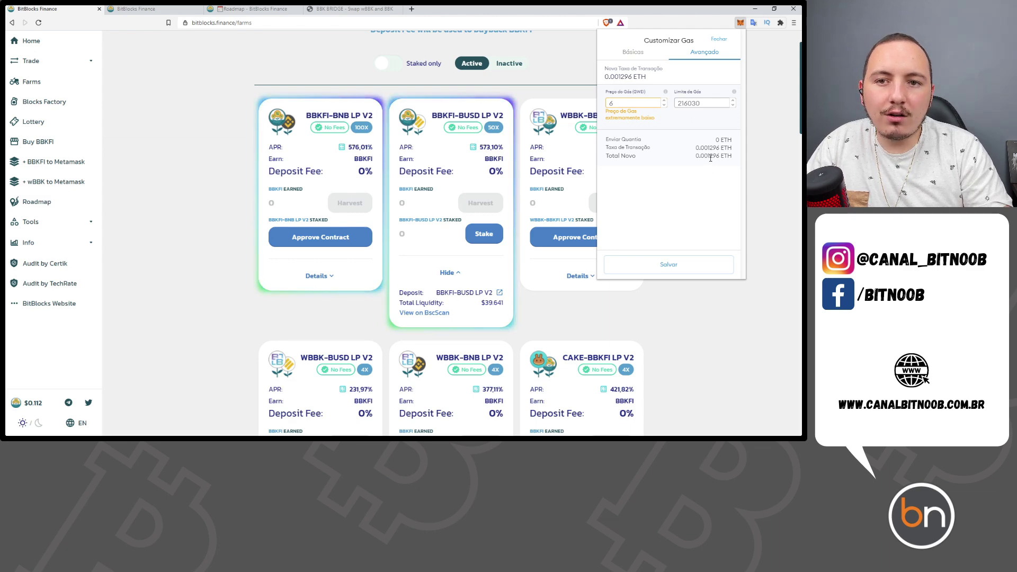
left_click(681, 264)
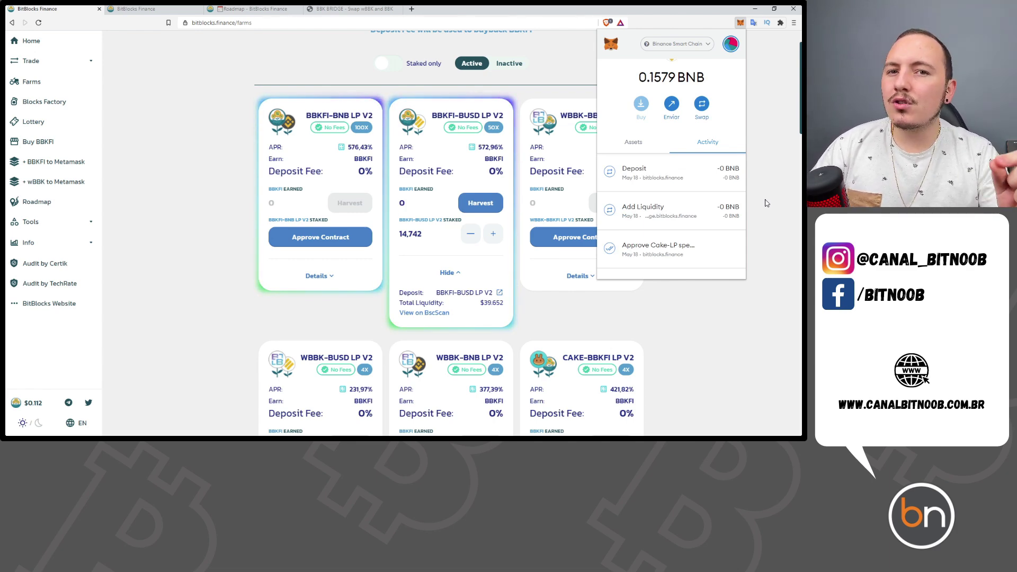
- Close MetaMask and verify the BBKFI-BUSD LP V2 farm shows 14,742 LP staked
left_click(744, 191)
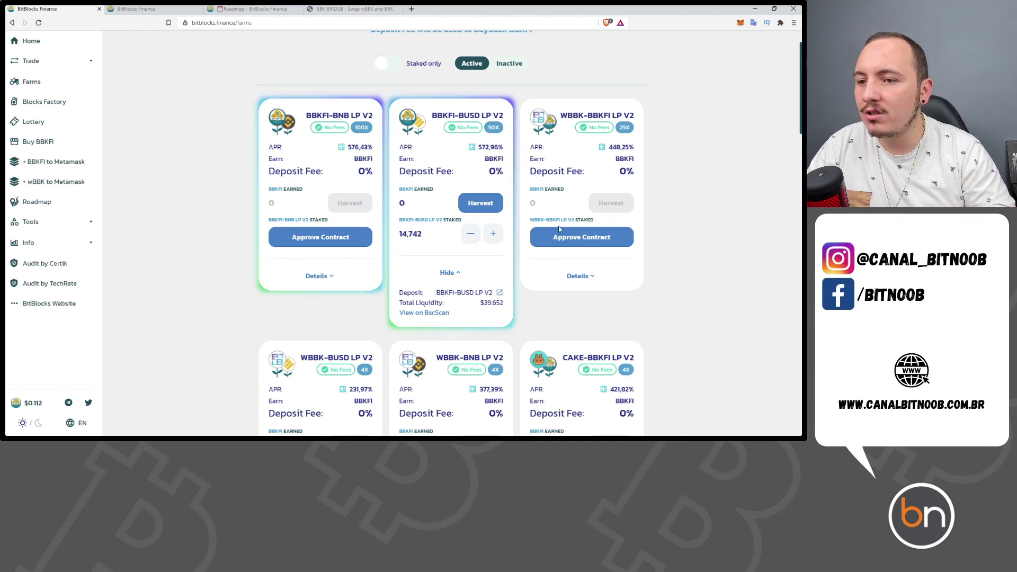
left_click_drag(424, 234, 400, 234)
left_click(429, 244)
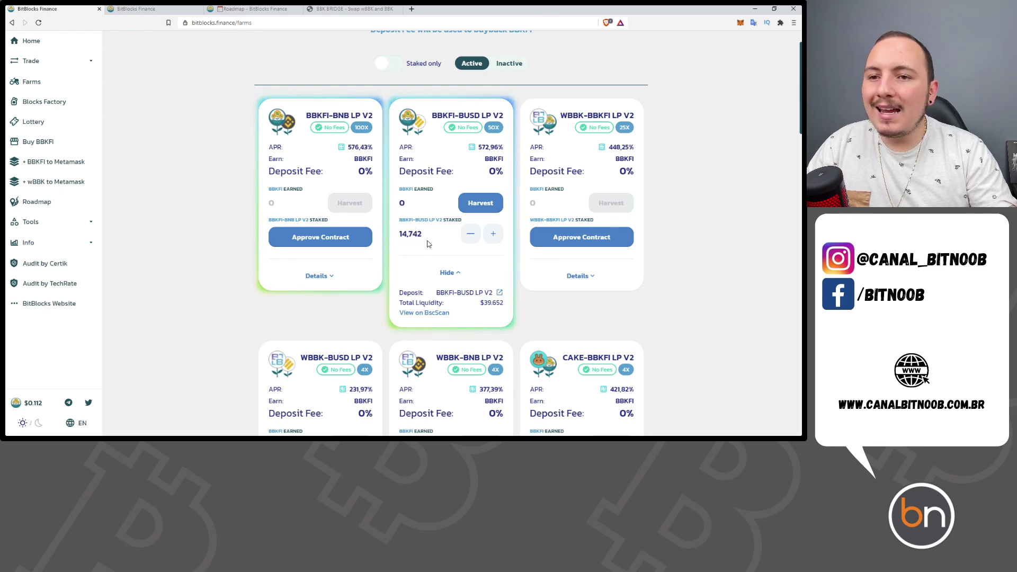
scroll(459, 226, "down", 6)
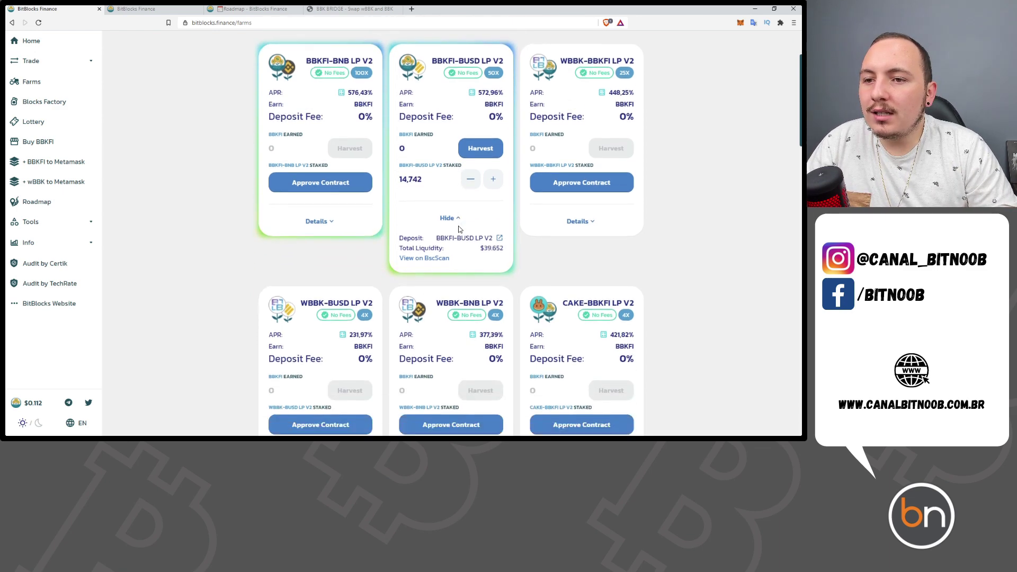
left_click_drag(504, 286, 455, 286)
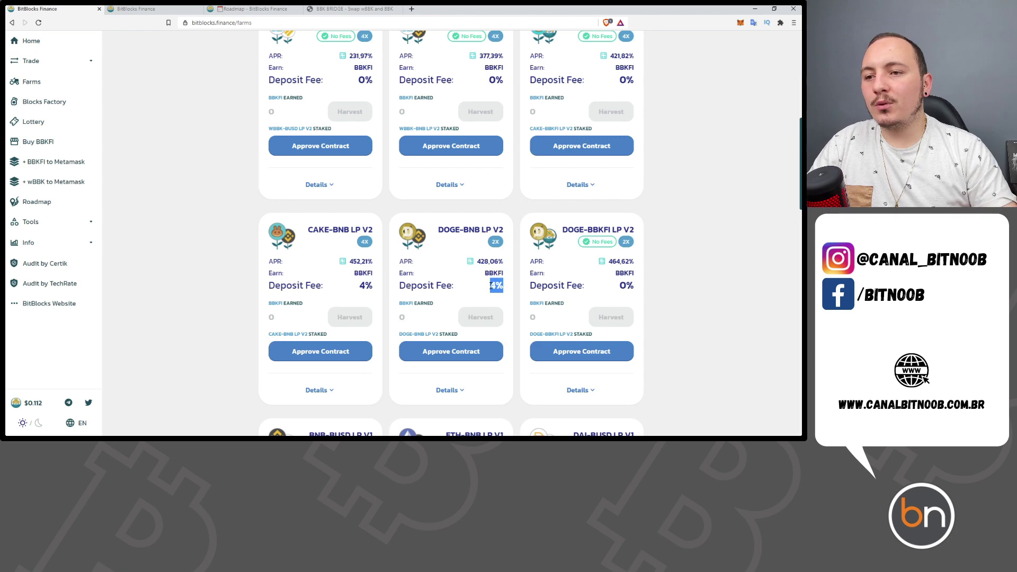
scroll(557, 288, "down", 5)
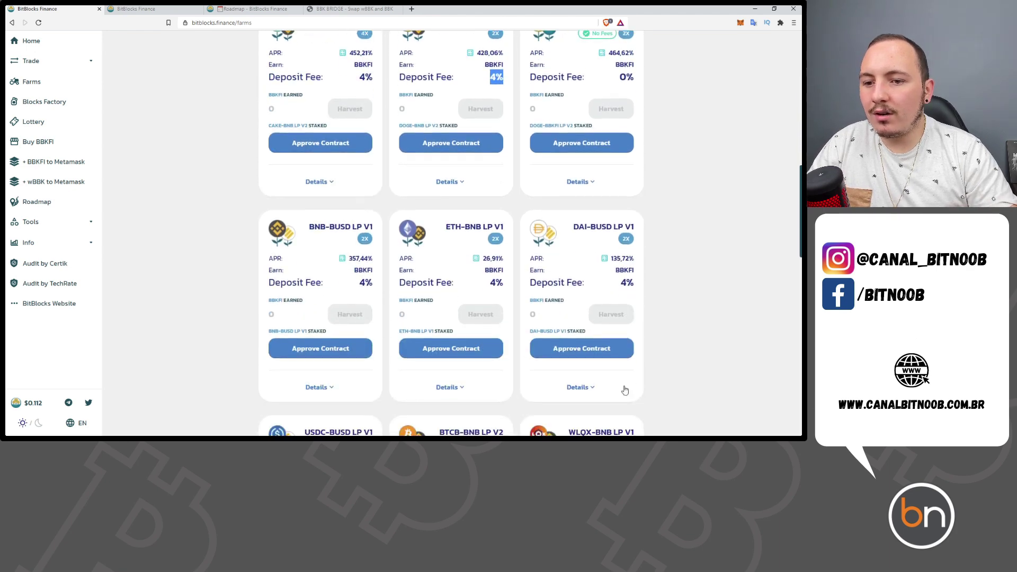
scroll(630, 371, "up", 4)
scroll(643, 352, "up", 6)
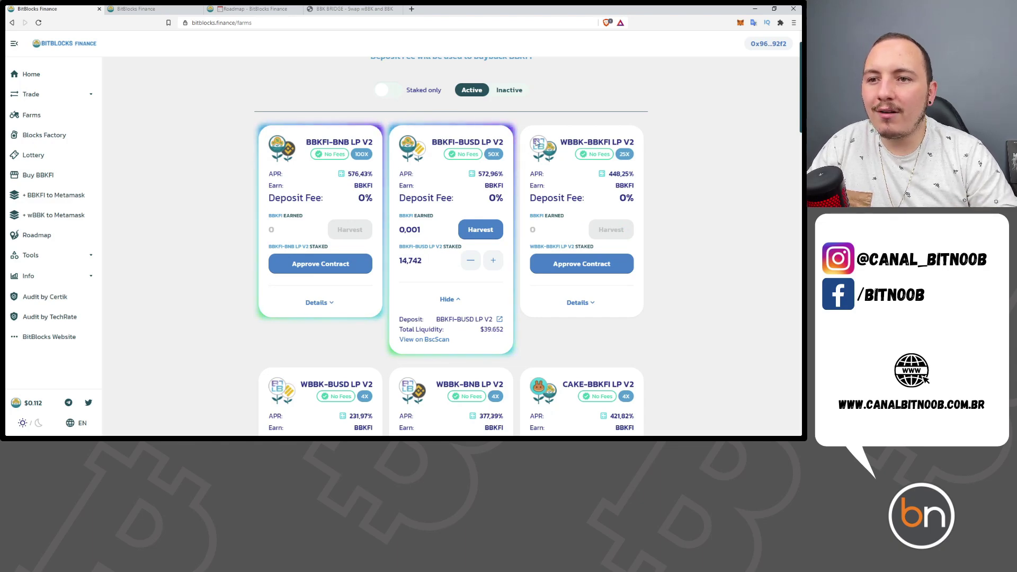
left_click_drag(609, 199, 636, 200)
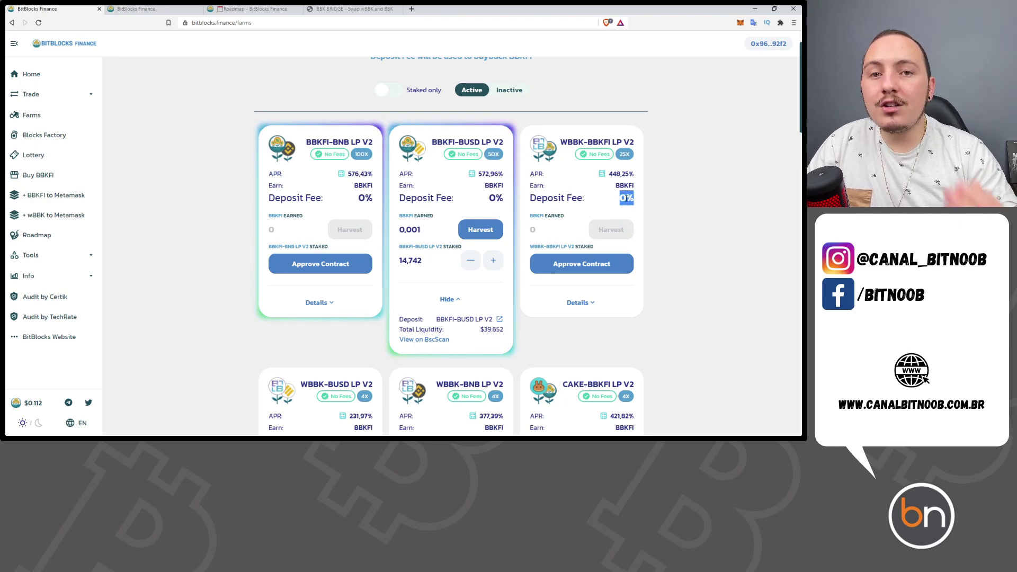
scroll(526, 284, "down", 8)
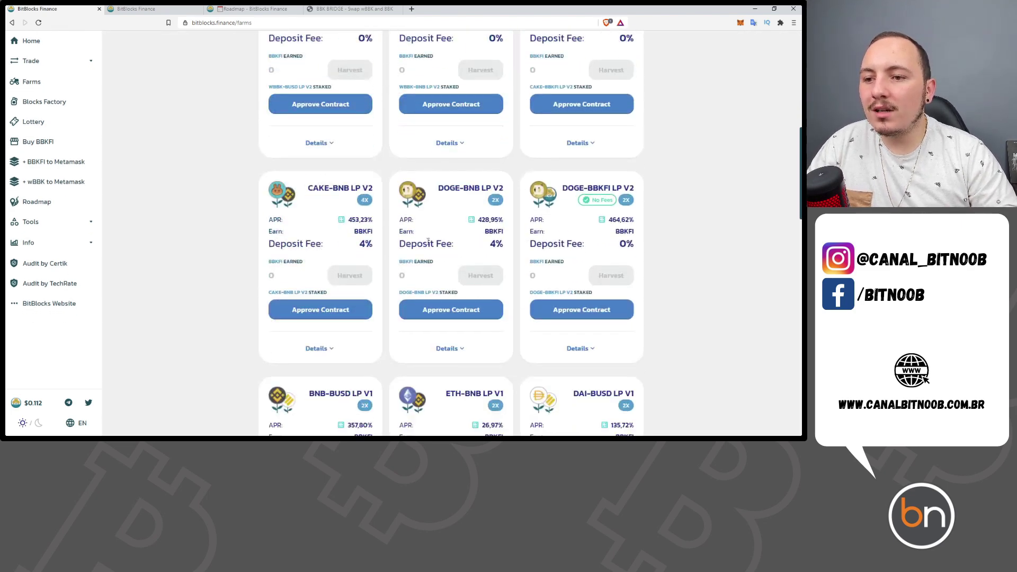
scroll(504, 271, "down", 1)
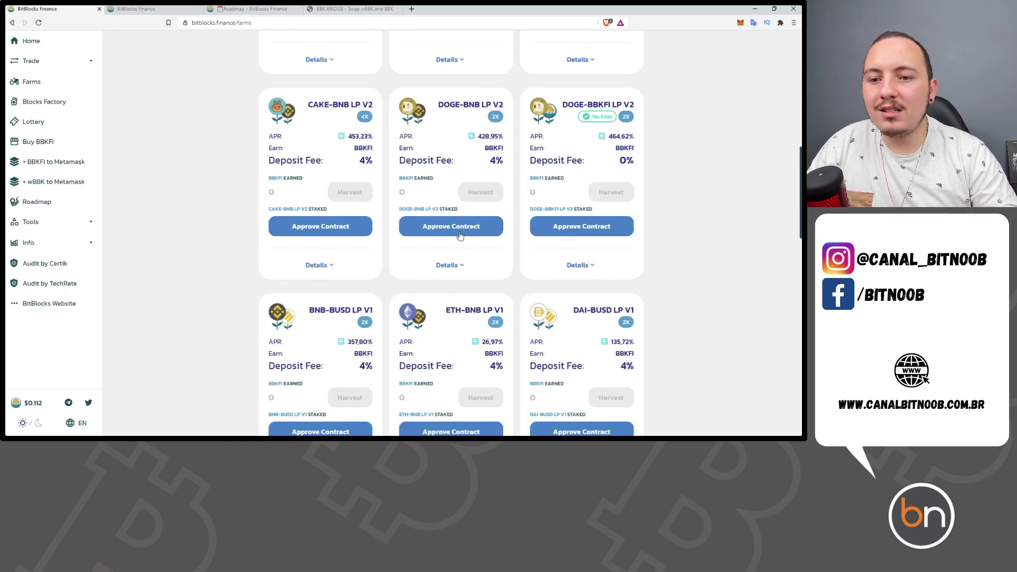
scroll(509, 201, "down", 3)
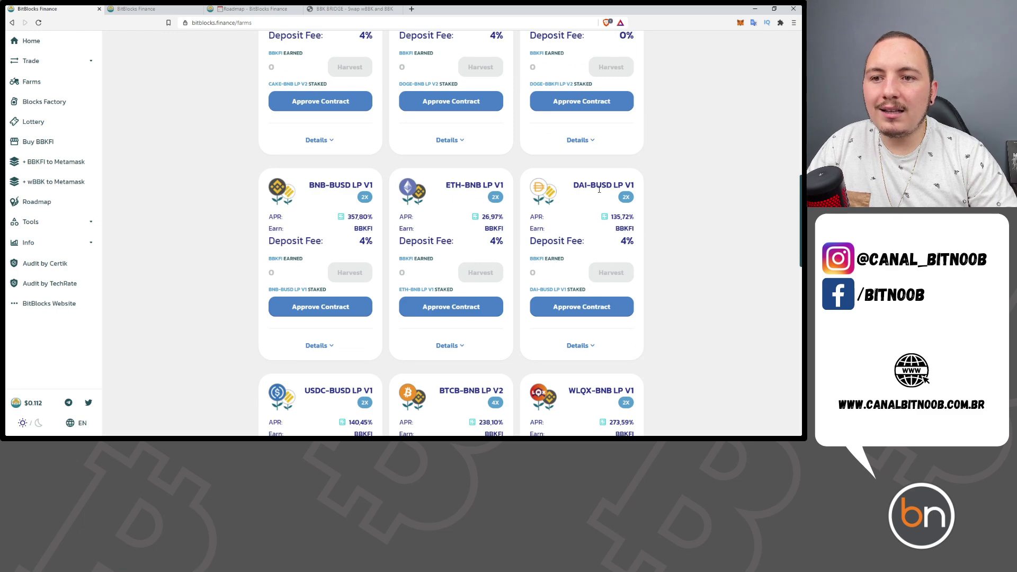
left_click_drag(628, 241, 630, 218)
left_click_drag(505, 218, 481, 218)
left_click_drag(370, 217, 347, 217)
scroll(379, 282, "up", 1)
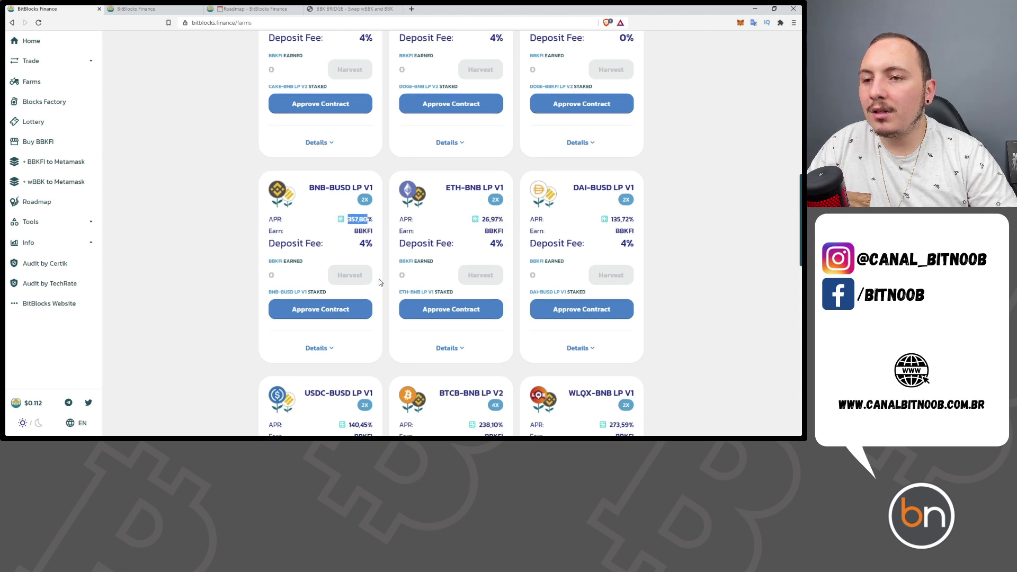
scroll(555, 337, "up", 2)
scroll(632, 310, "down", 1)
left_click_drag(621, 287, 639, 286)
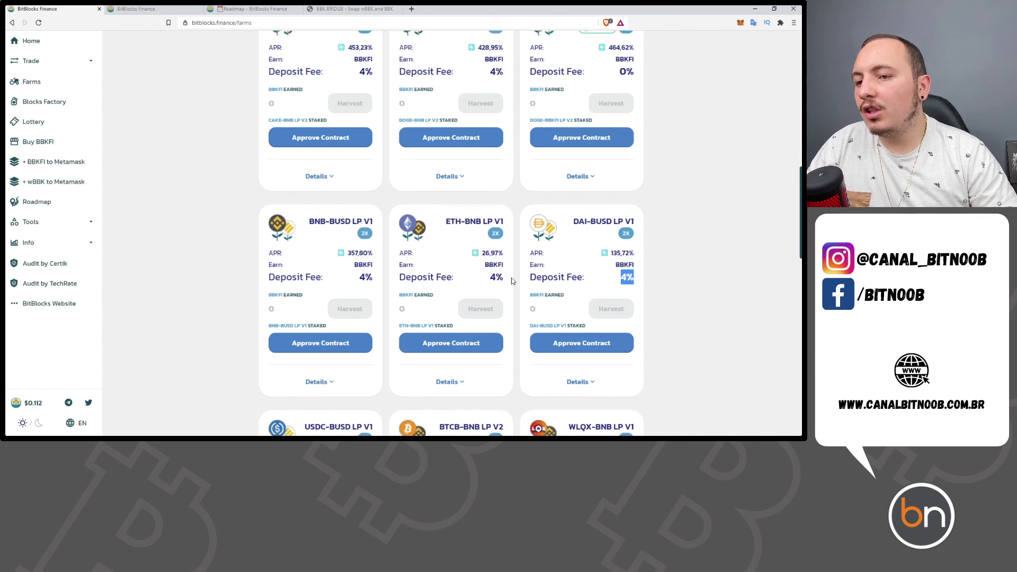
scroll(516, 143, "down", 3)
scroll(643, 293, "up", 5)
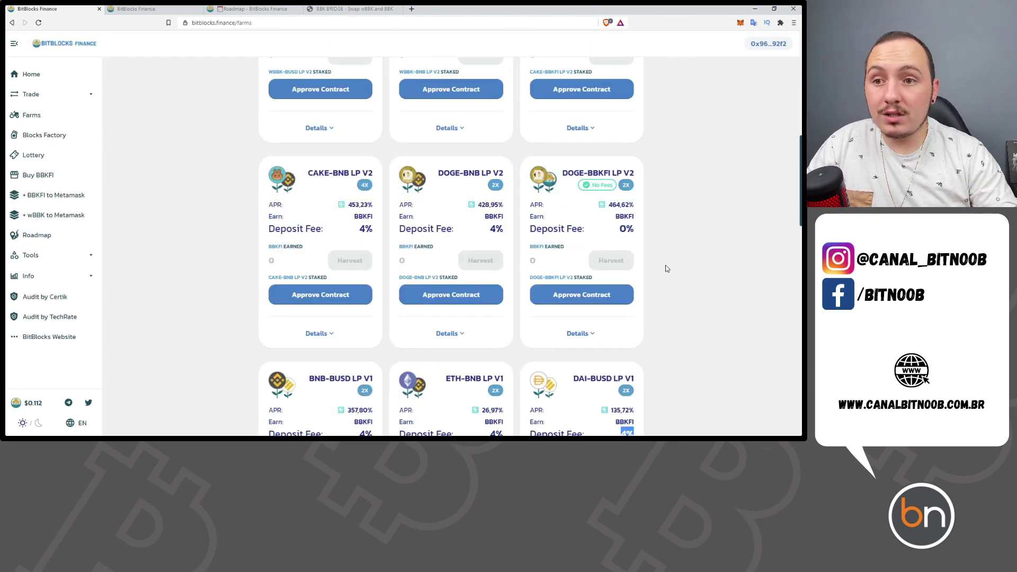
scroll(667, 269, "up", 6)
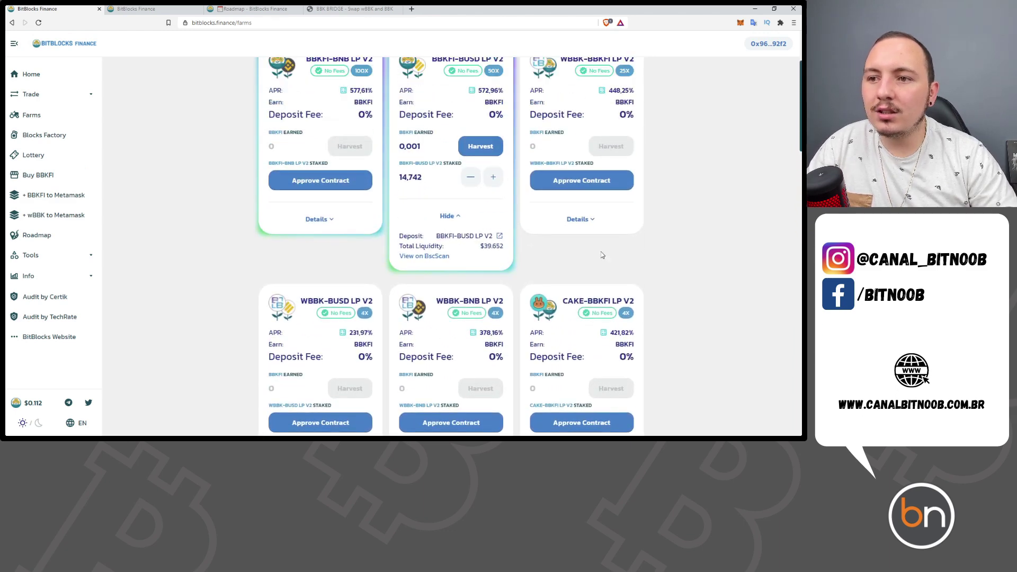
scroll(413, 271, "up", 2)
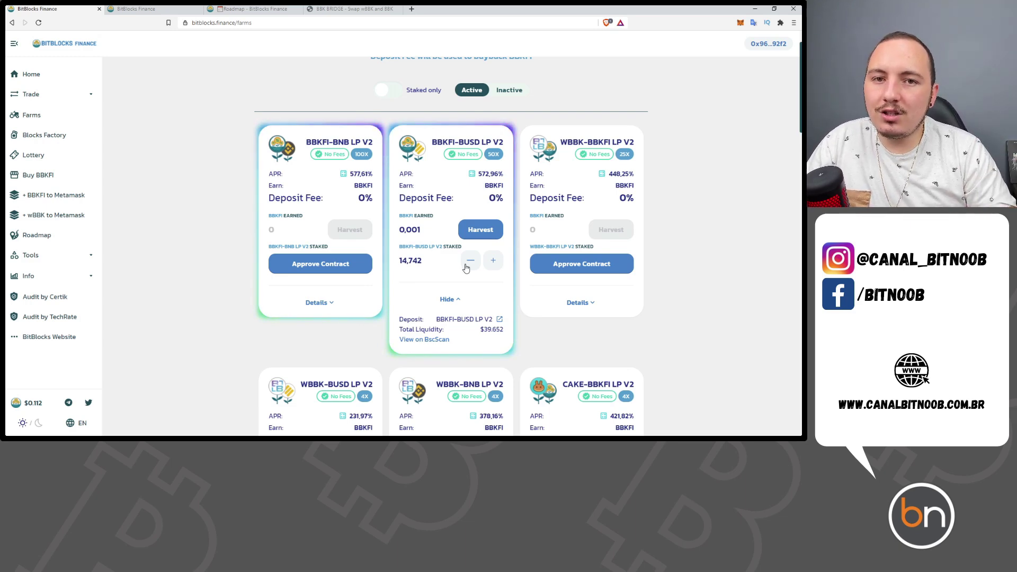
scroll(466, 254, "down", 4)
scroll(481, 168, "up", 4)
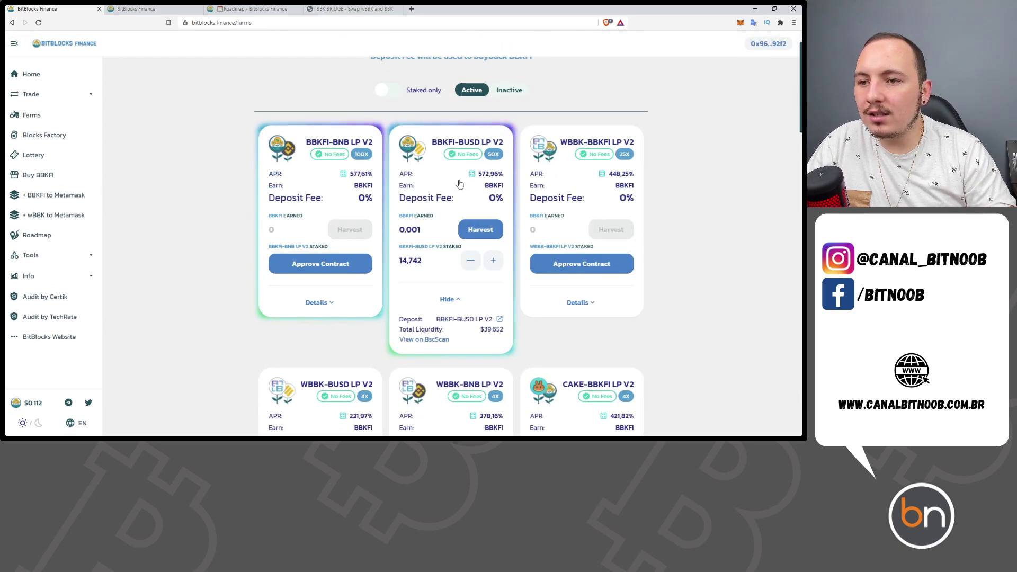